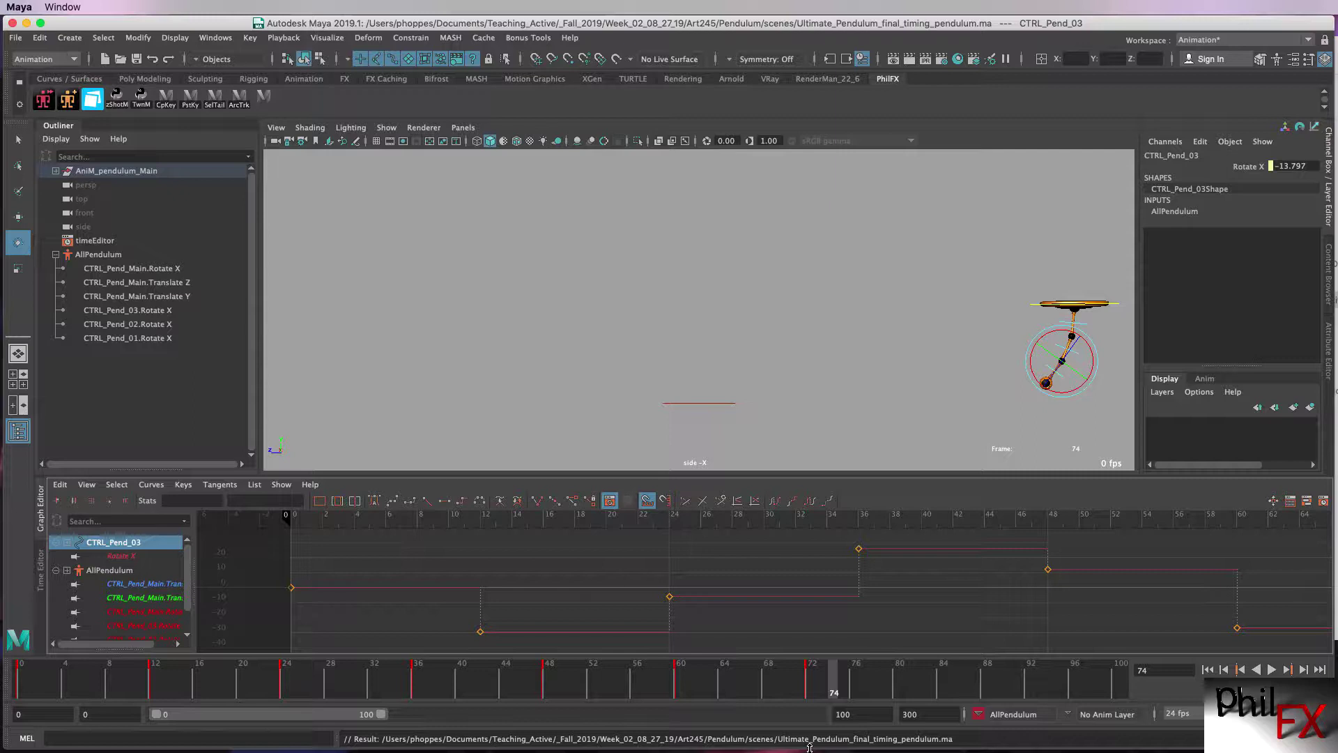
# Select all six AllPendulum channels to show their curves and play the stepped animation from frame 0
pyautogui.click(158, 269)
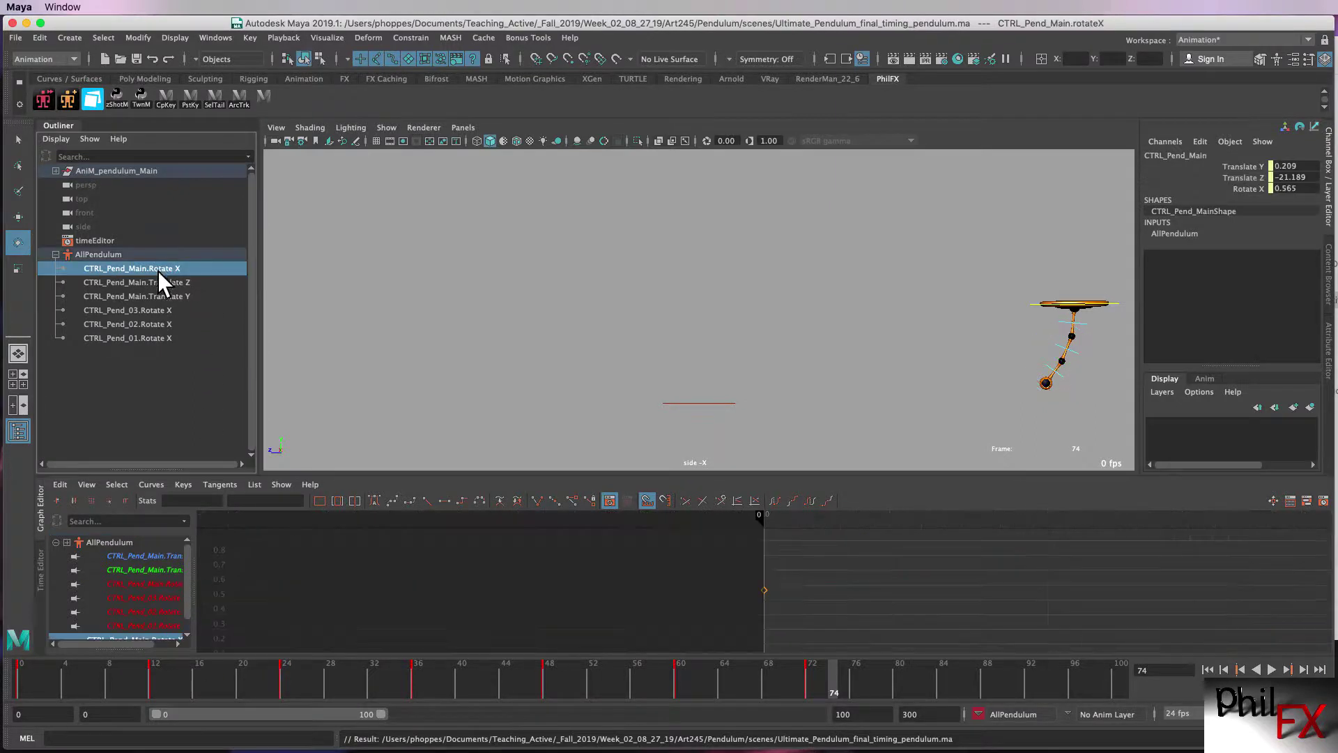
pyautogui.keyDown('shift'); pyautogui.click(148, 338); pyautogui.keyUp('shift')
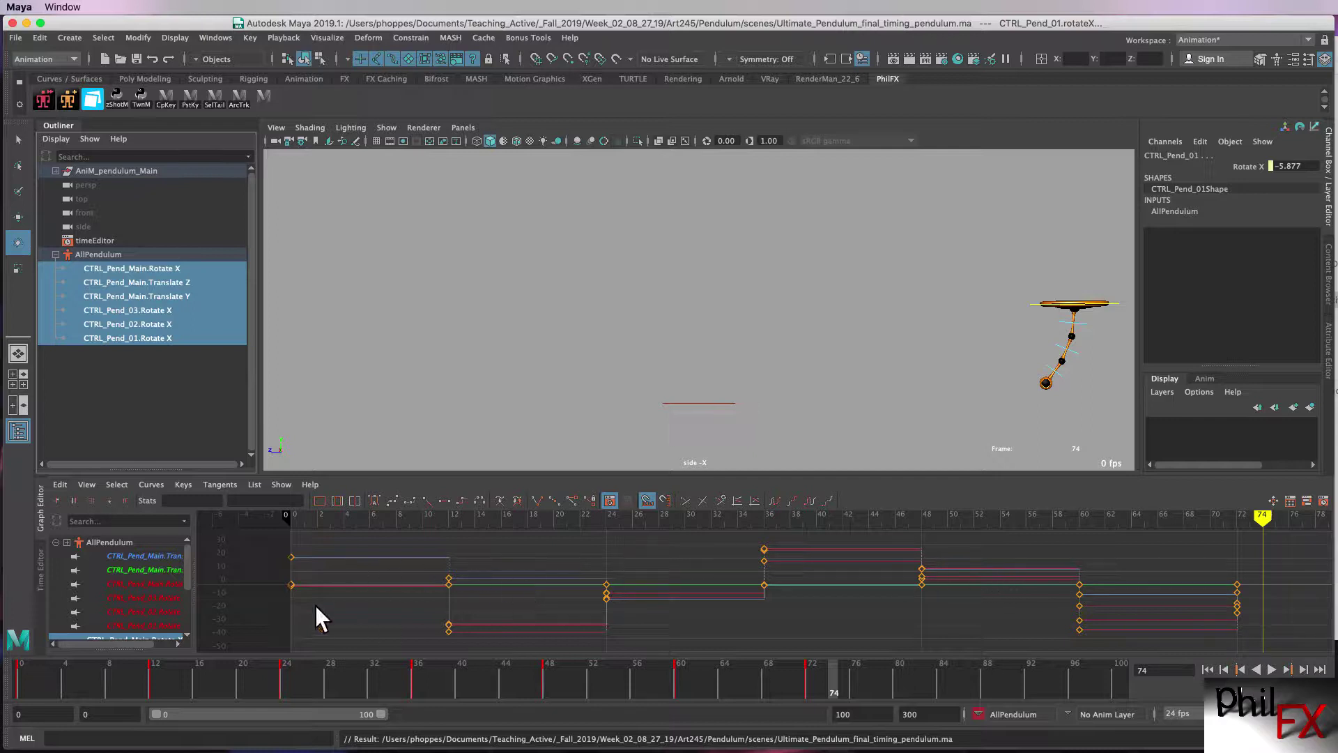
pyautogui.click(296, 519)
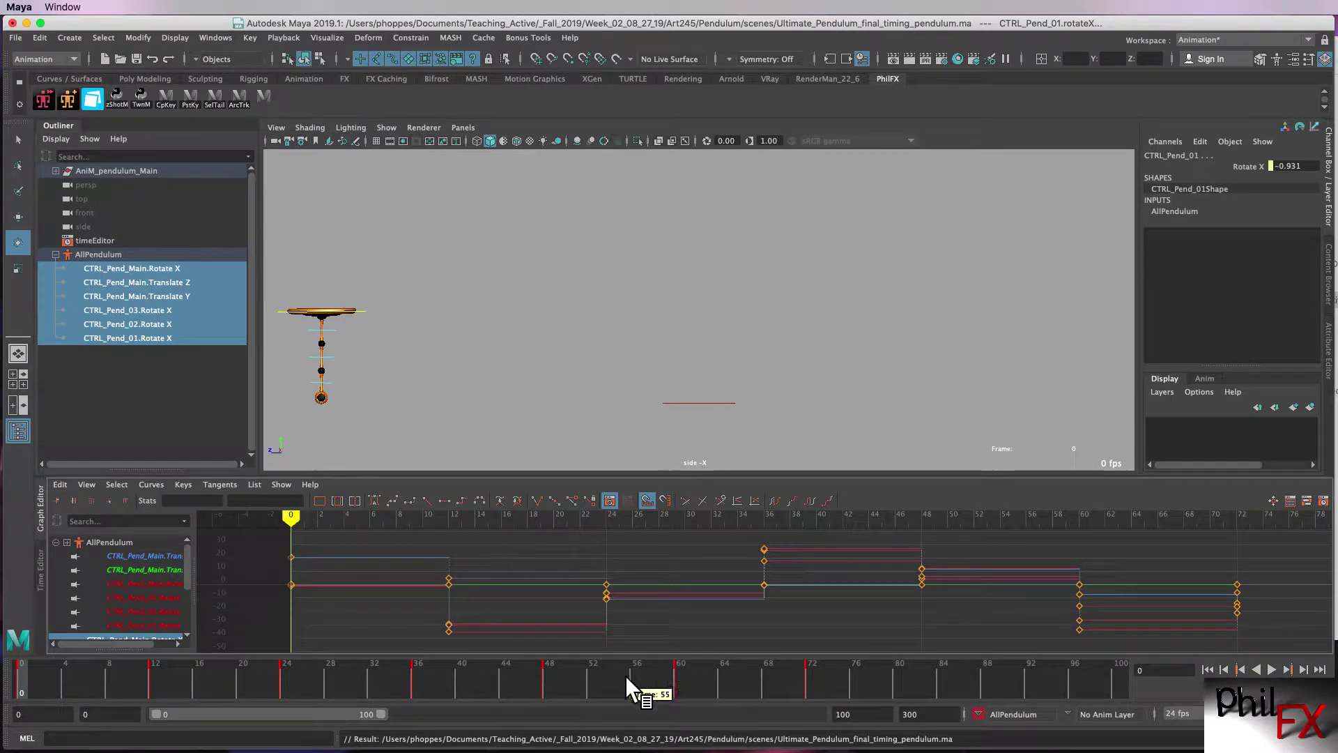
pyautogui.click(1272, 670)
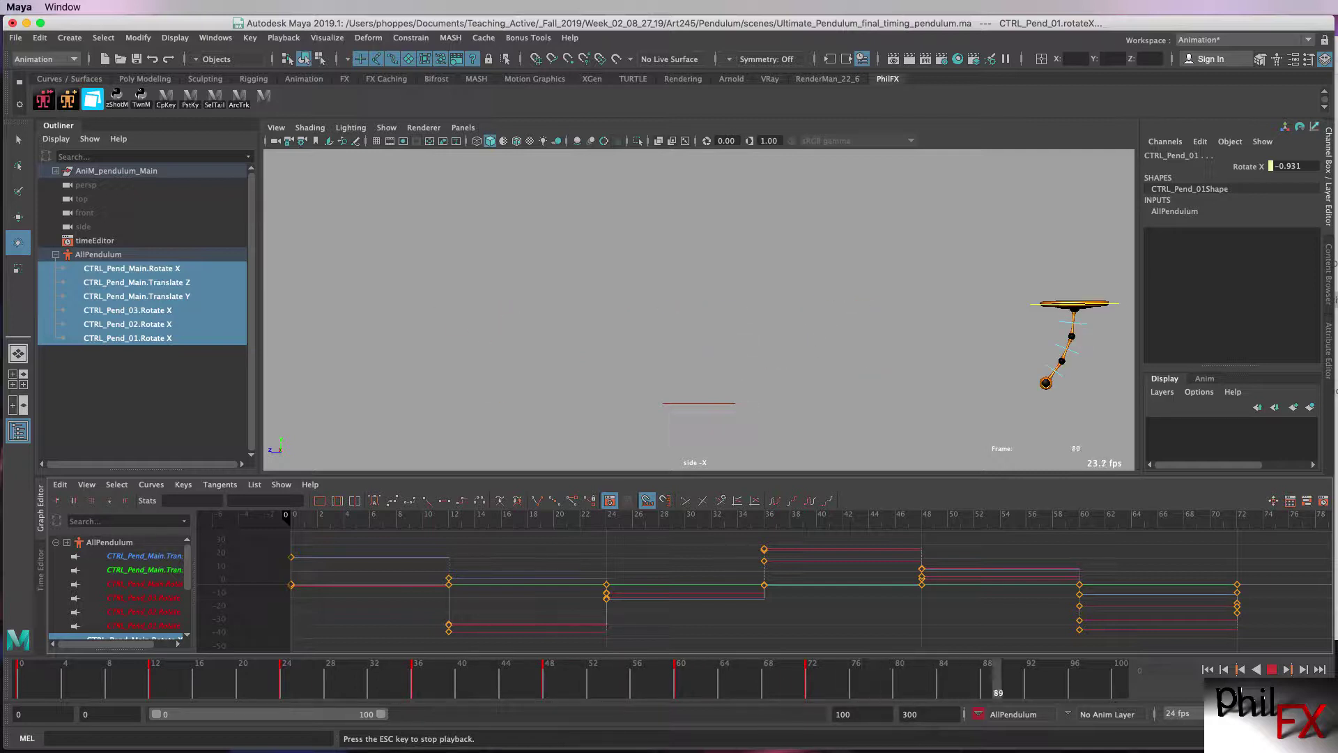
pyautogui.press('Escape')
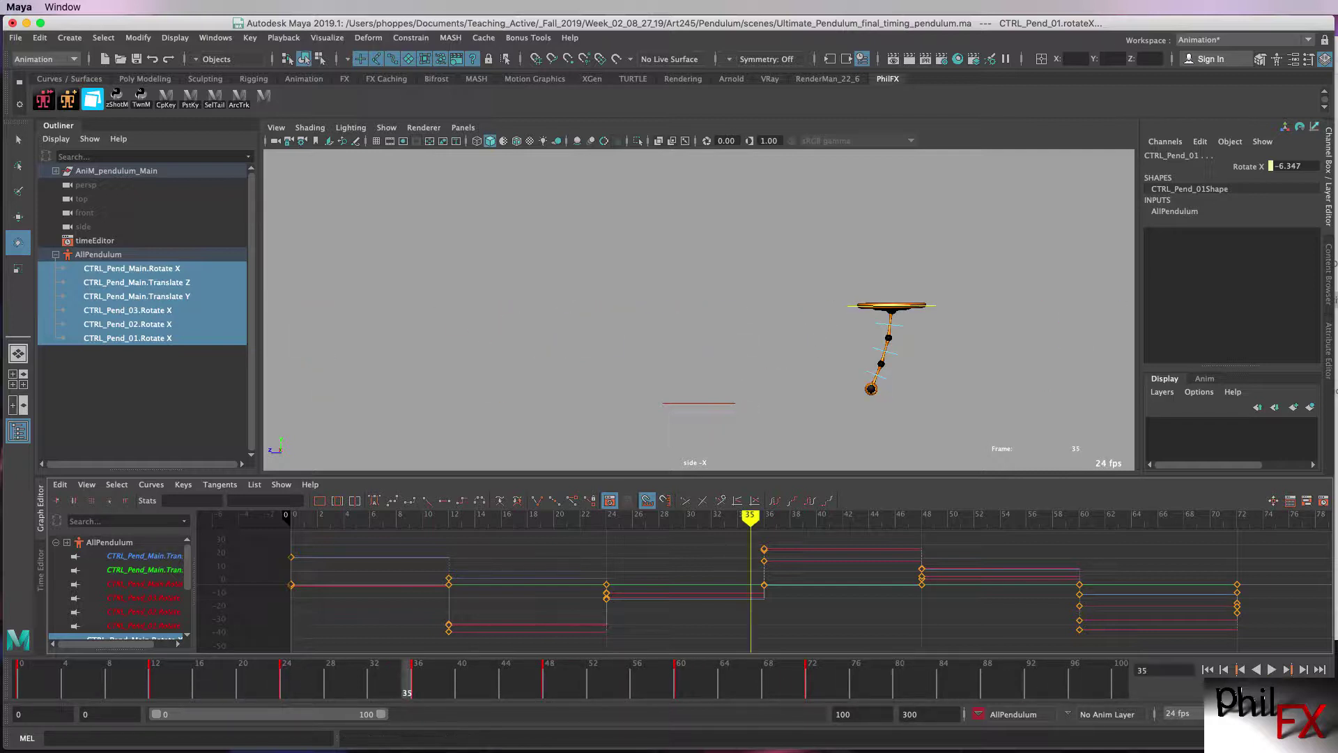
pyautogui.click(1208, 669)
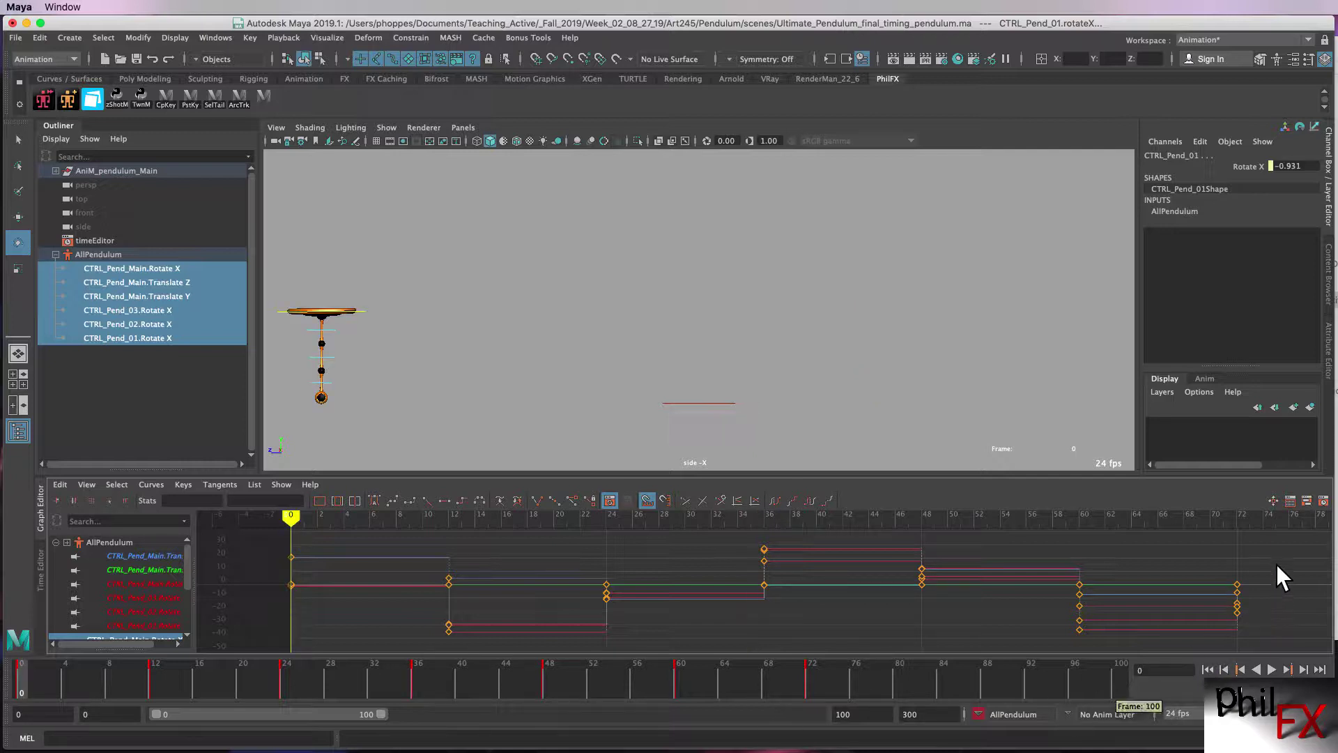
# Select every key on the displayed curves, set their tangents to linear, and play the animation
pyautogui.moveTo(1266, 532); pyautogui.dragTo(254, 642)
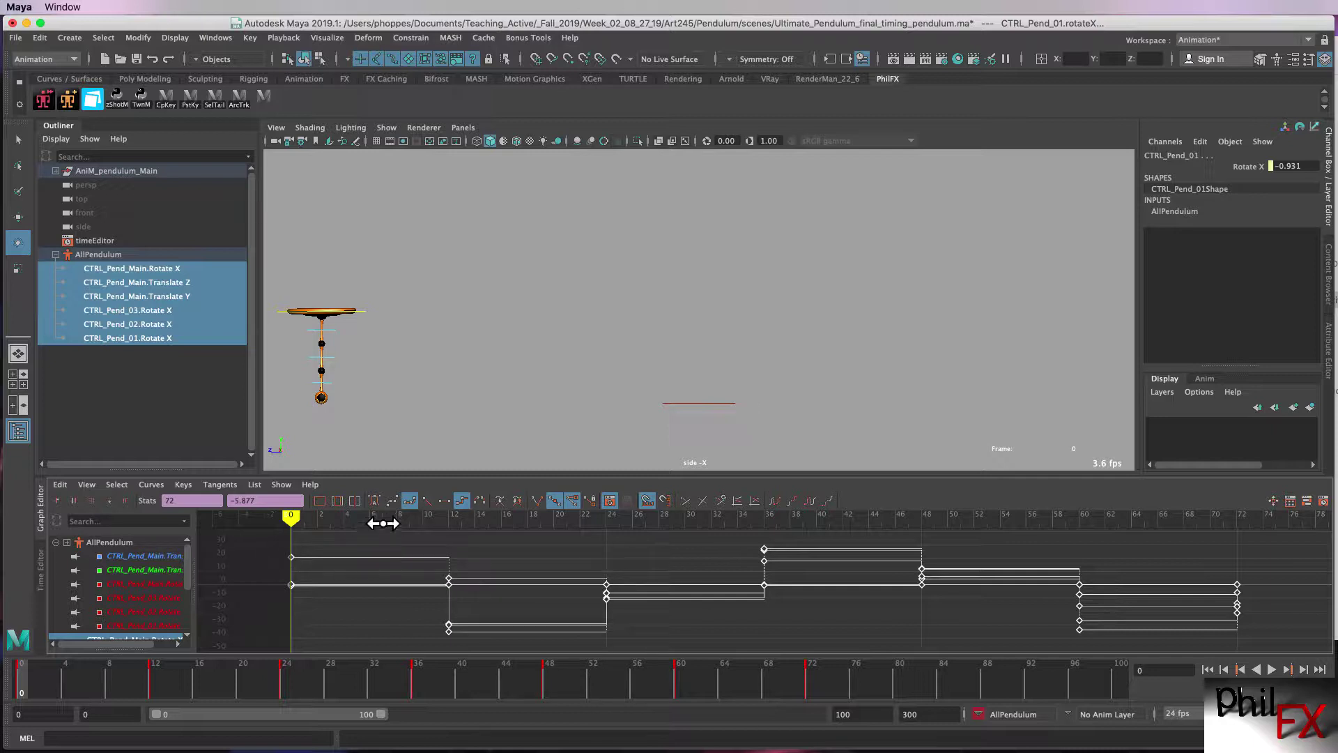
pyautogui.click(427, 500)
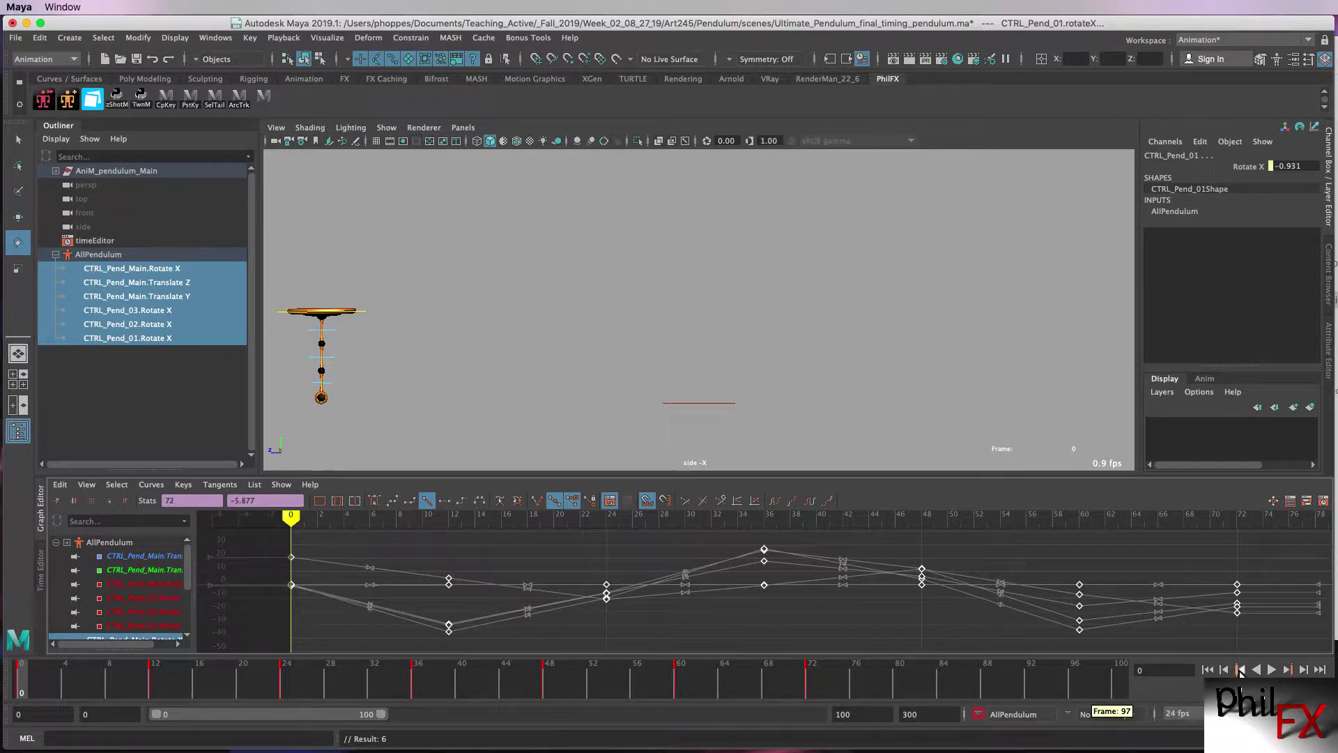
pyautogui.click(1271, 670)
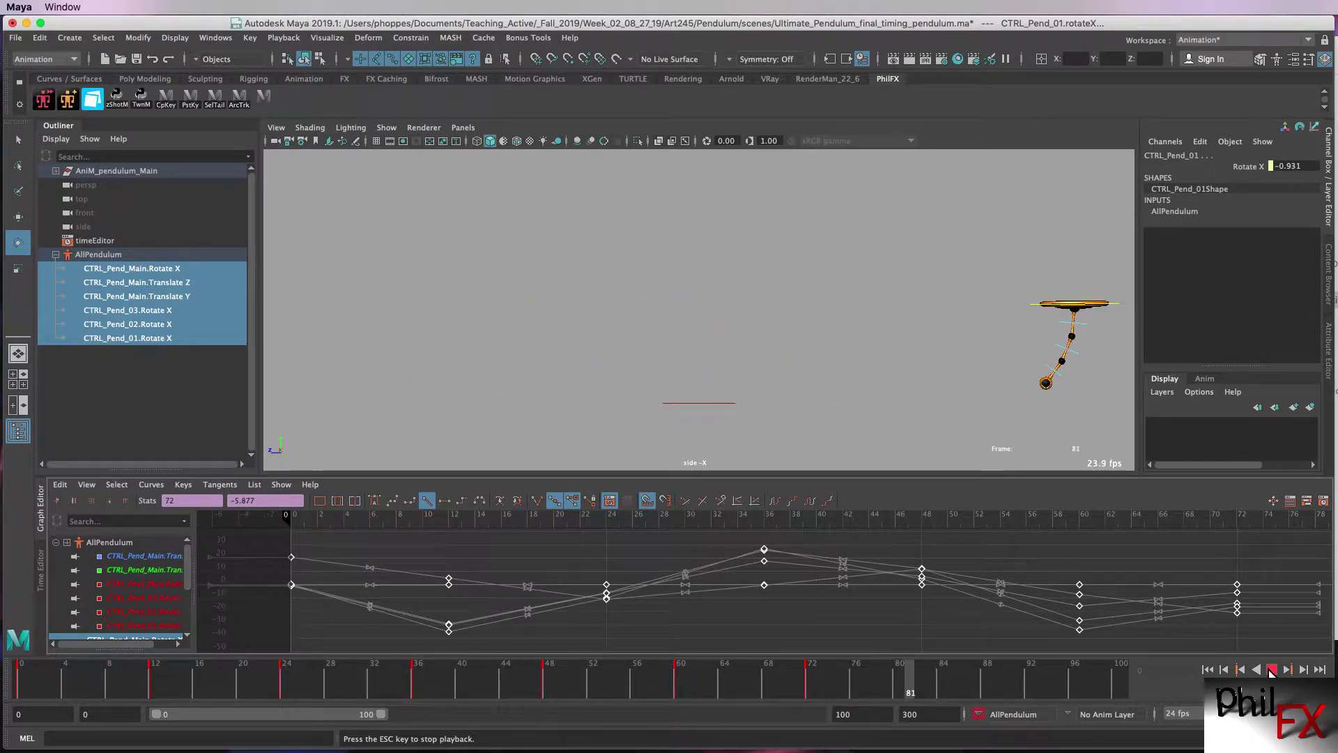
pyautogui.click(1272, 669)
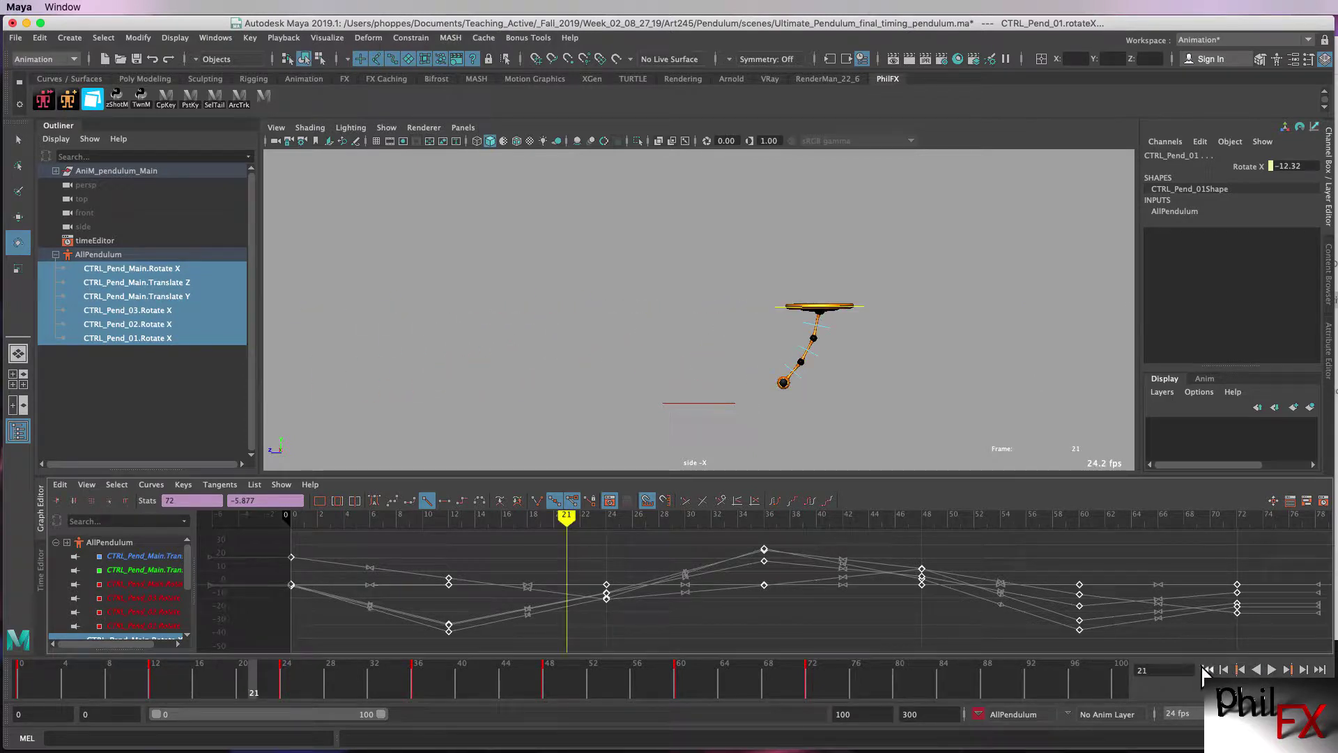
pyautogui.click(1208, 669)
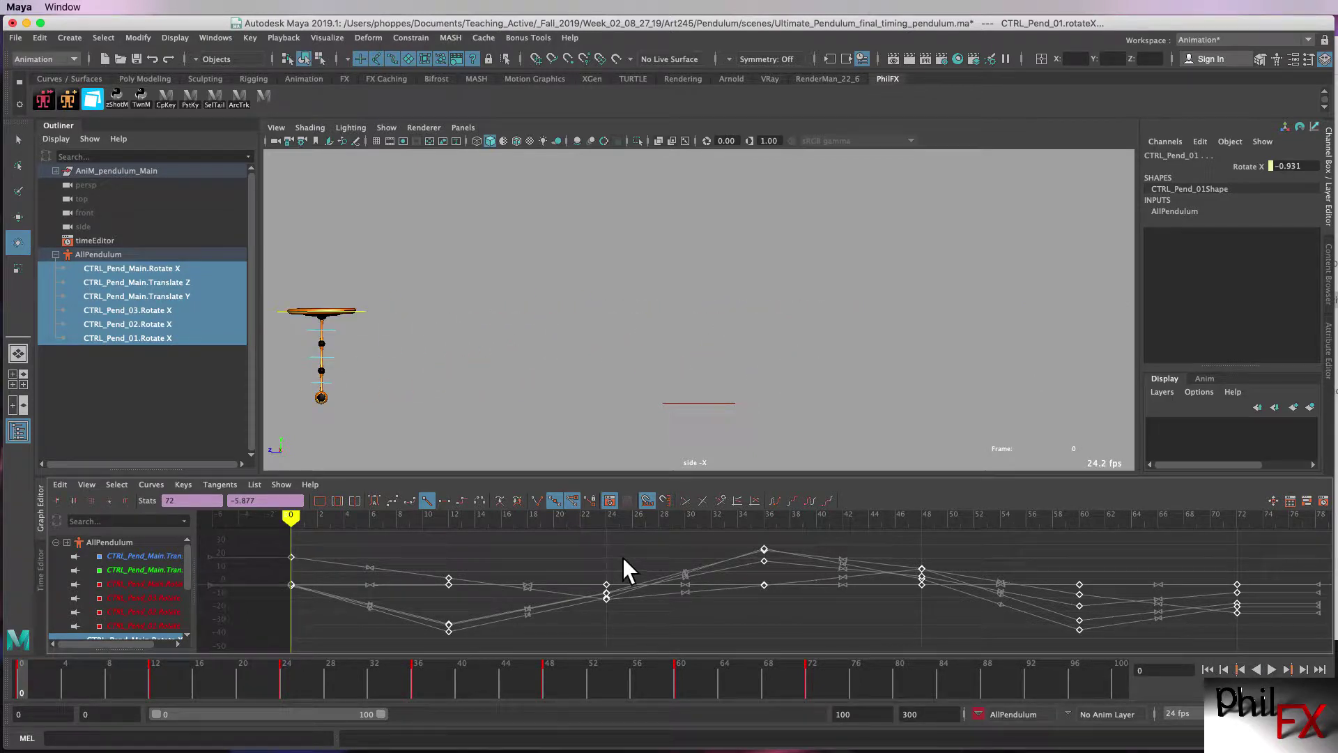
# Set the tangents of all selected keys to Auto and play the animation to check the motion
pyautogui.click(374, 500)
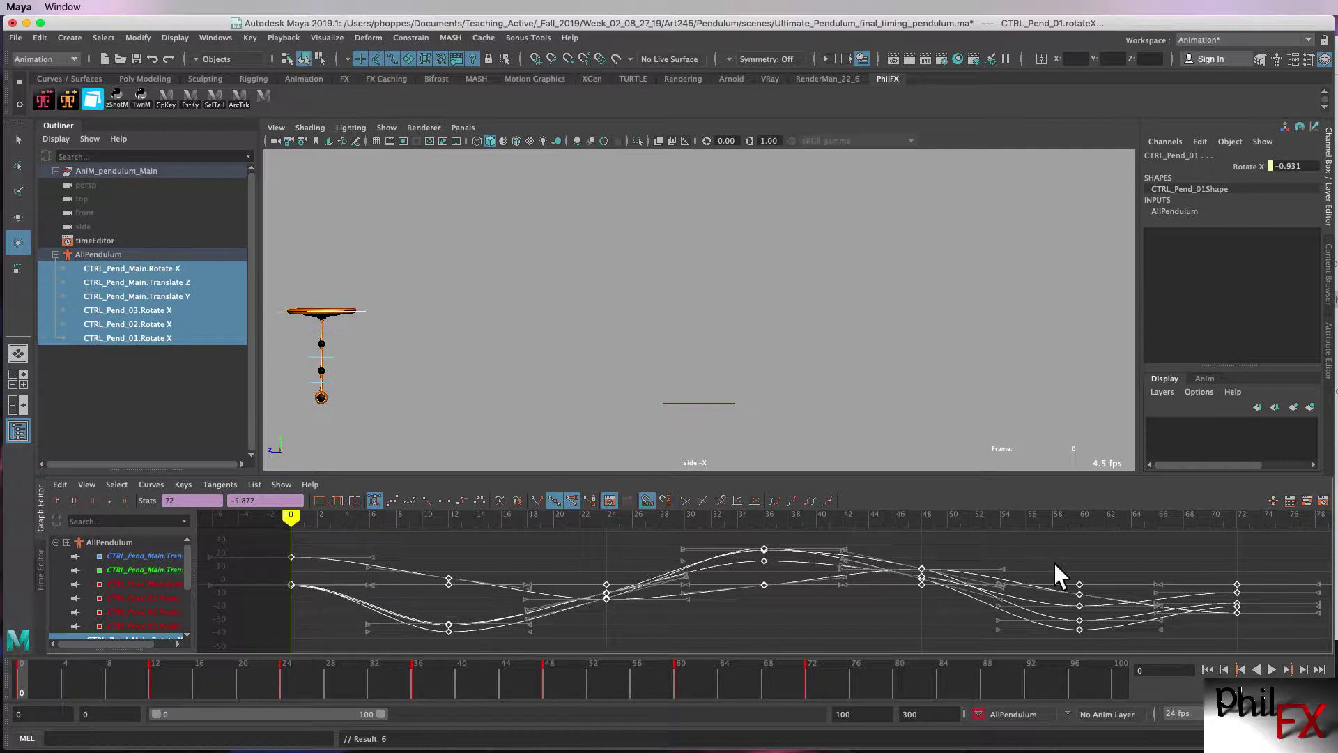
pyautogui.click(1271, 671)
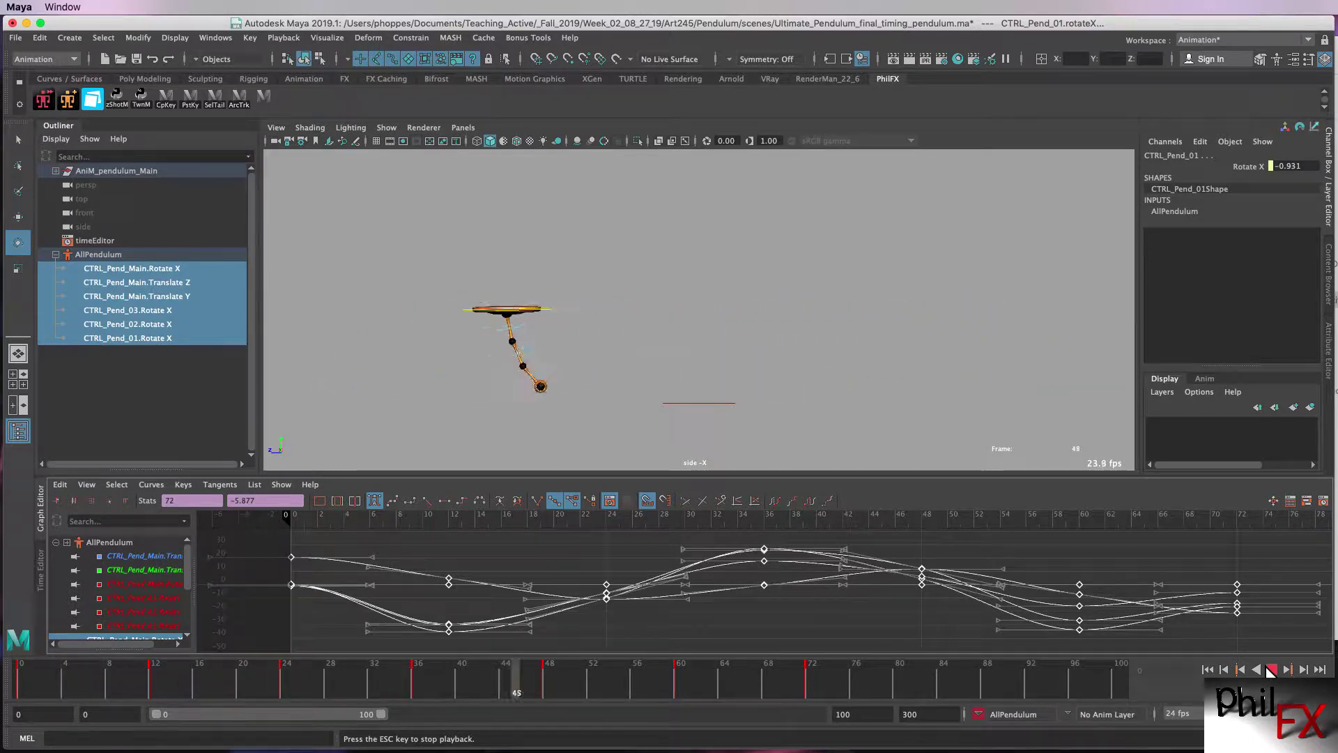
pyautogui.click(1271, 670)
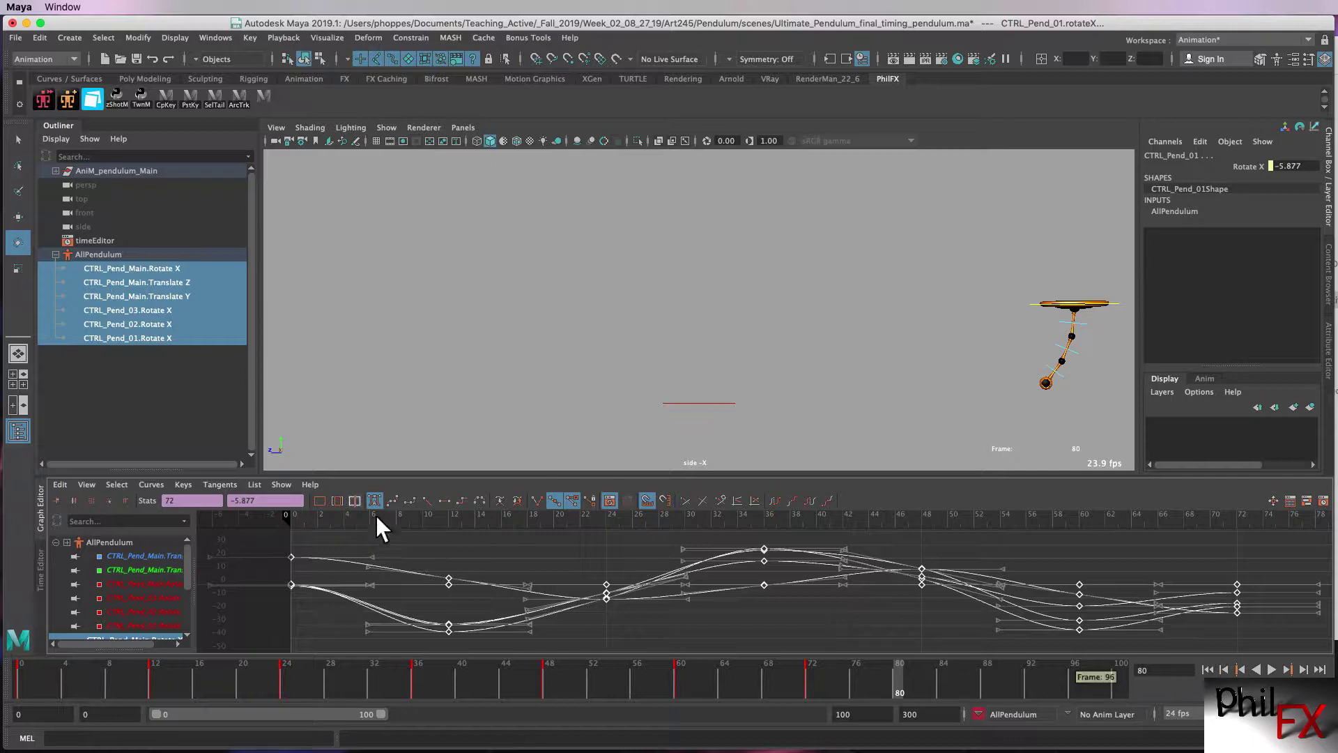
# Isolate the CTRL_Pend_Main Translate Z curve and play the animation from the first frame
pyautogui.click(143, 367)
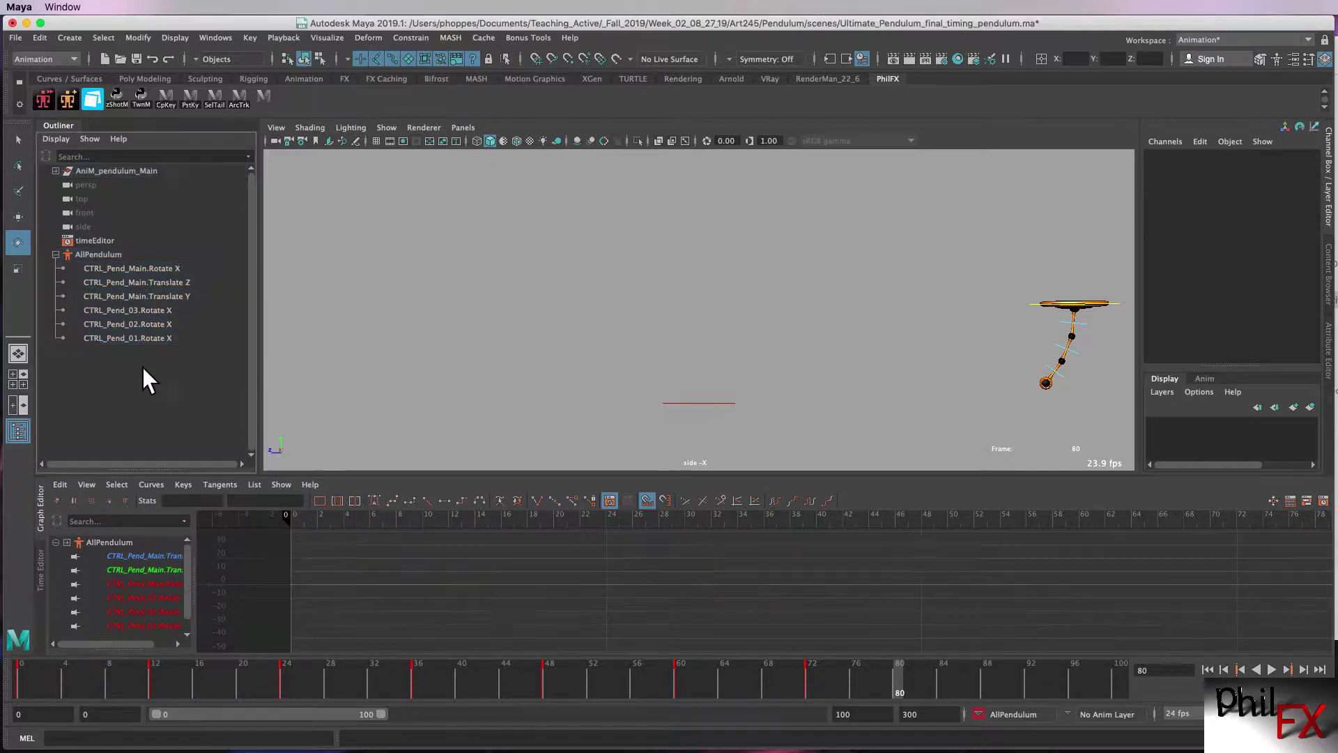
pyautogui.click(128, 282)
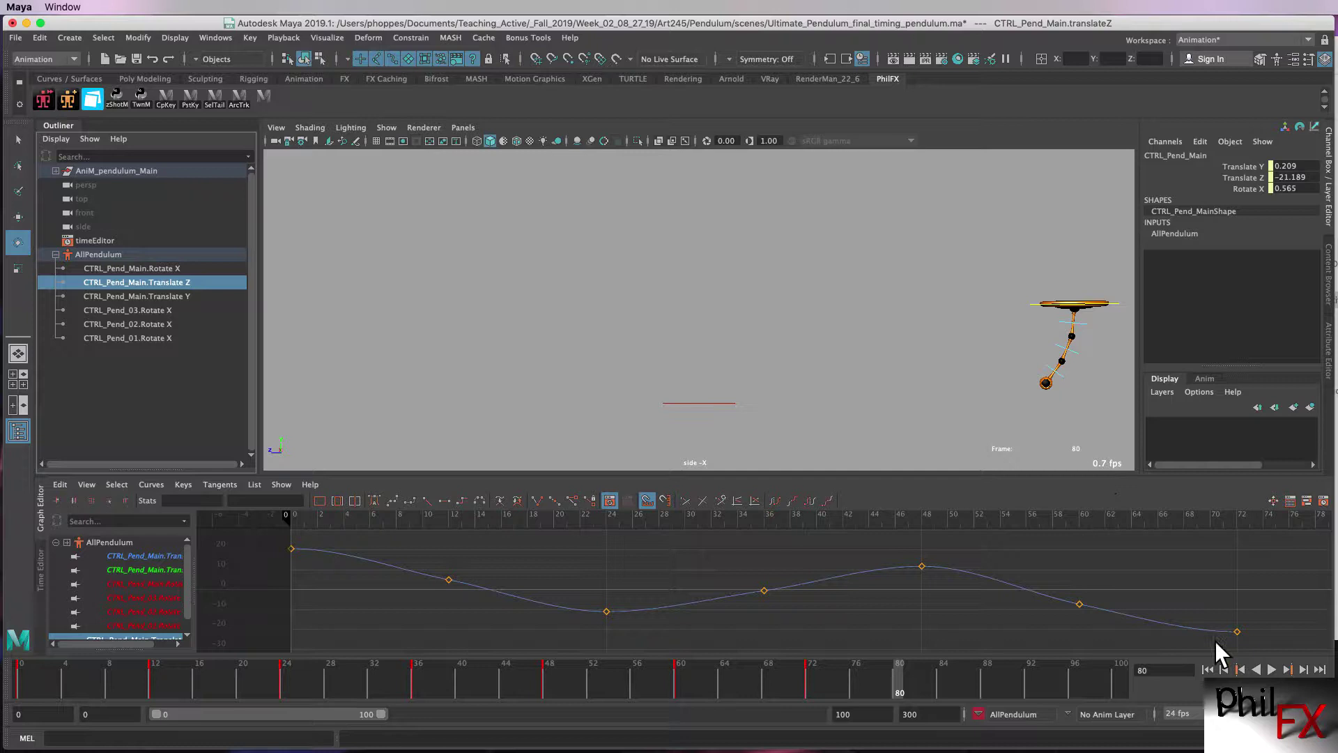
pyautogui.click(1208, 670)
pyautogui.click(1272, 670)
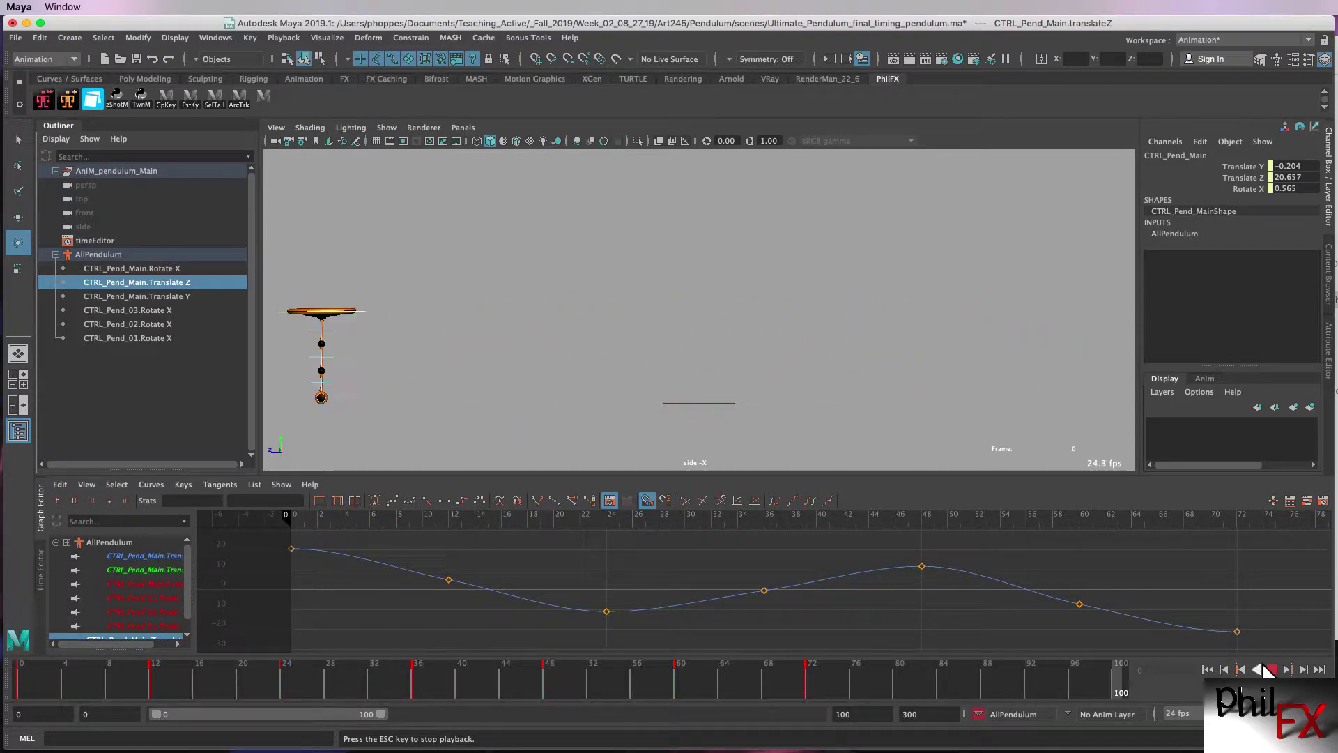
pyautogui.click(1272, 670)
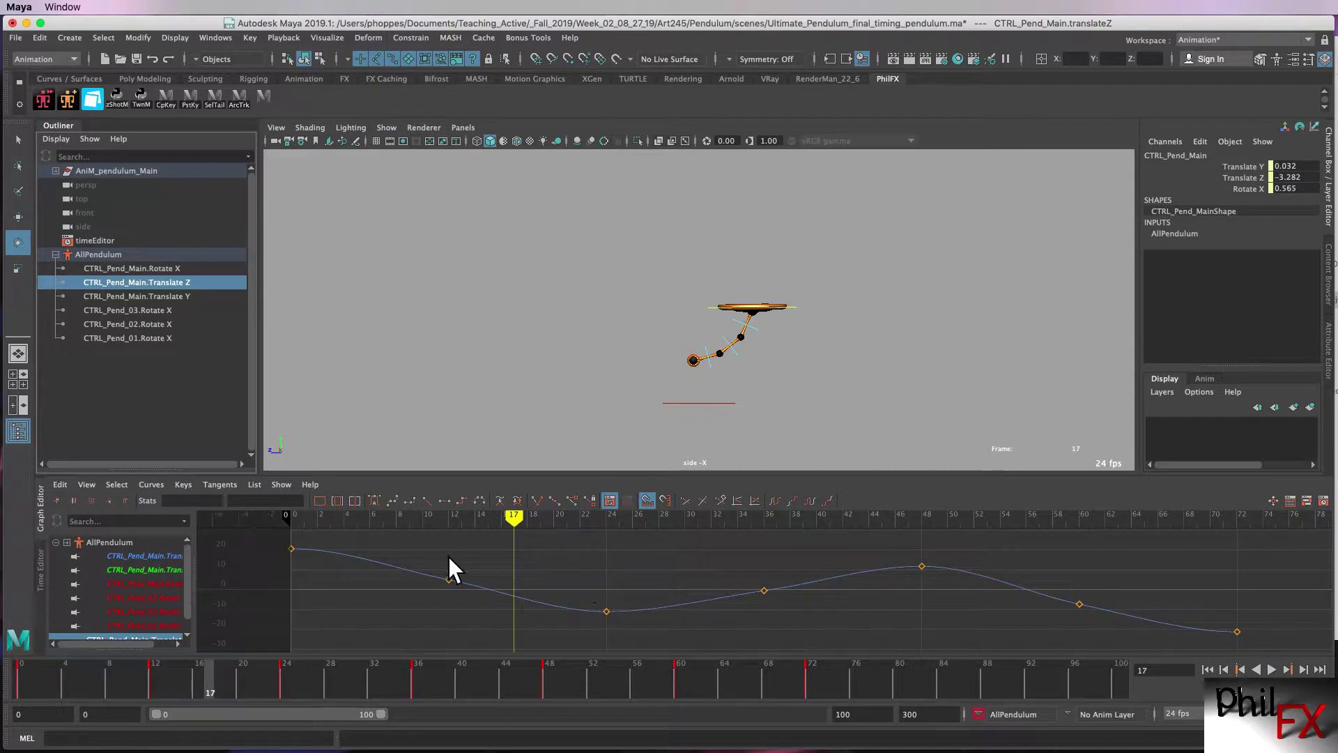
# Make the Translate Z key at frame 24 use weighted tangents and lengthen its handles to about 6.5 frames each side
pyautogui.moveTo(514, 542)
pyautogui.mouseDown()
pyautogui.moveTo(681, 556)
pyautogui.moveTo(586, 556)
pyautogui.moveTo(615, 559)
pyautogui.moveTo(604, 558)
pyautogui.mouseUp()
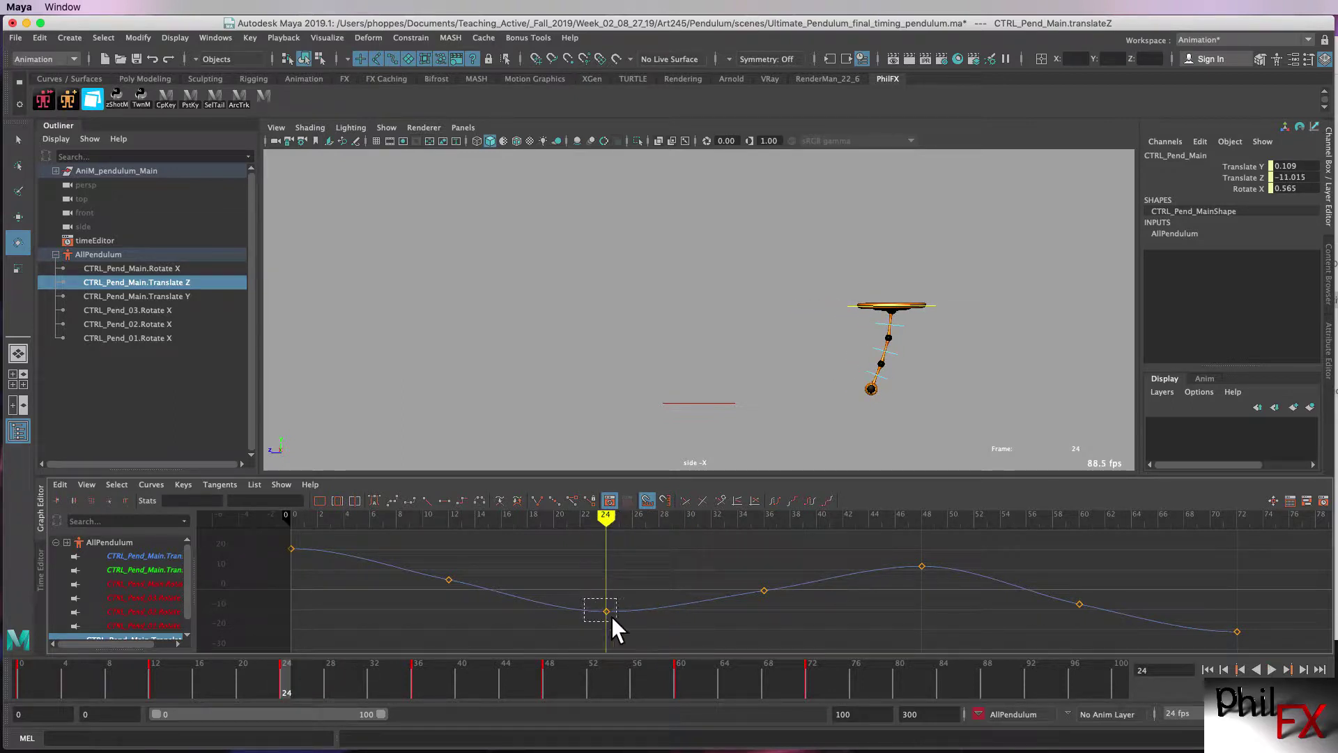
pyautogui.moveTo(612, 616); pyautogui.dragTo(615, 620)
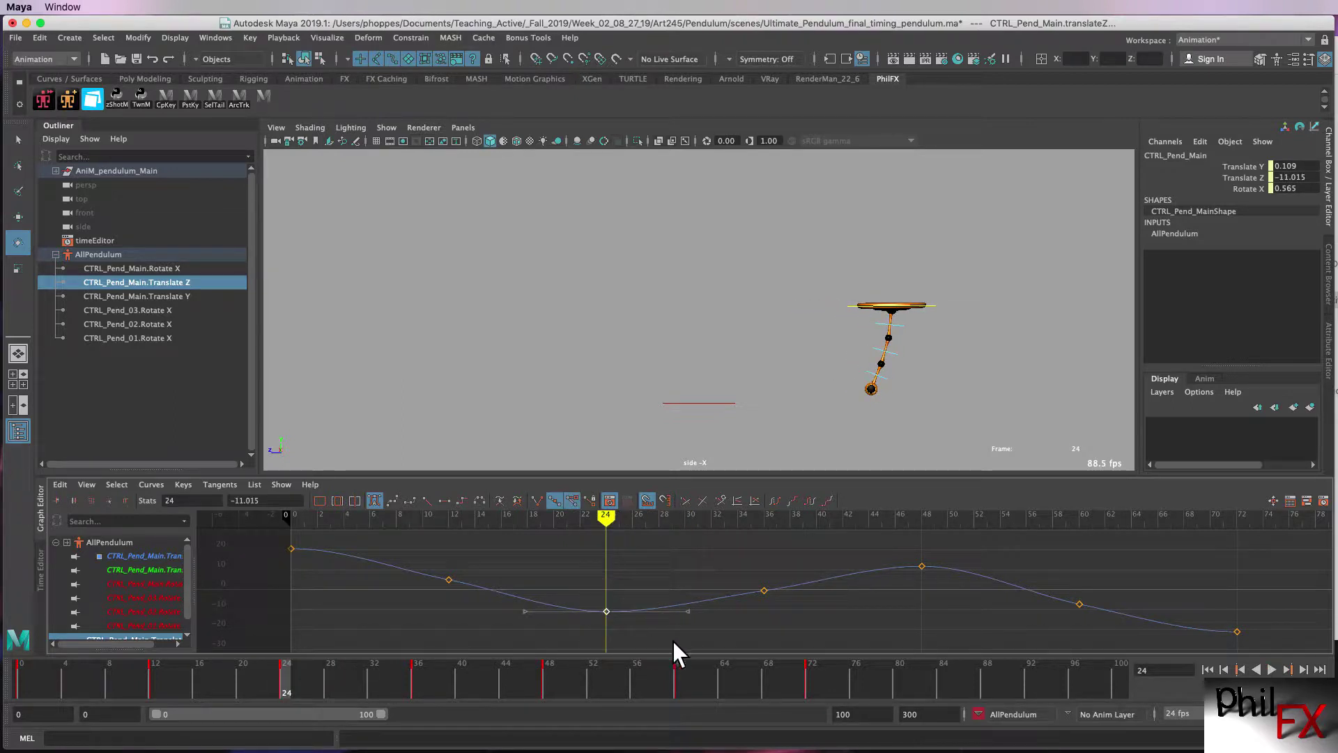
pyautogui.click(687, 610)
pyautogui.moveTo(687, 609); pyautogui.dragTo(704, 610, button='middle')
pyautogui.rightClick(605, 609)
pyautogui.moveTo(632, 648)
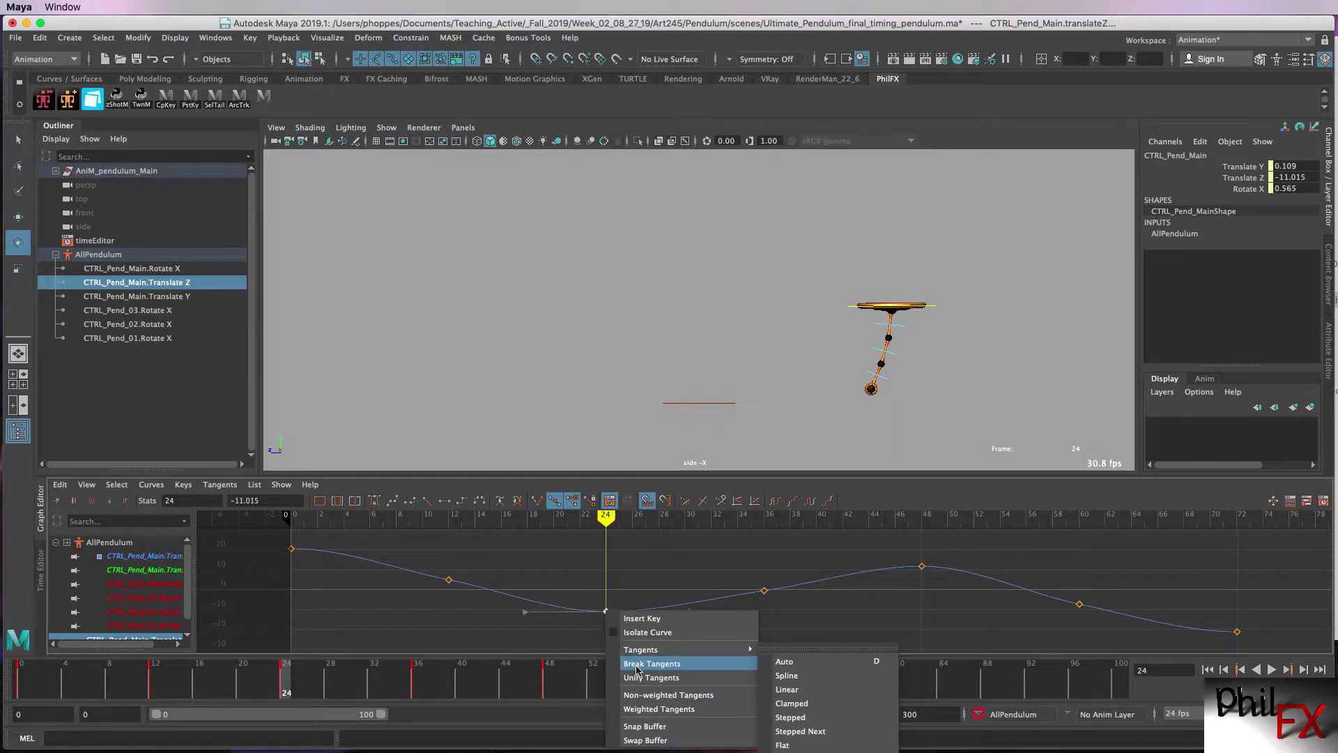
pyautogui.click(633, 708)
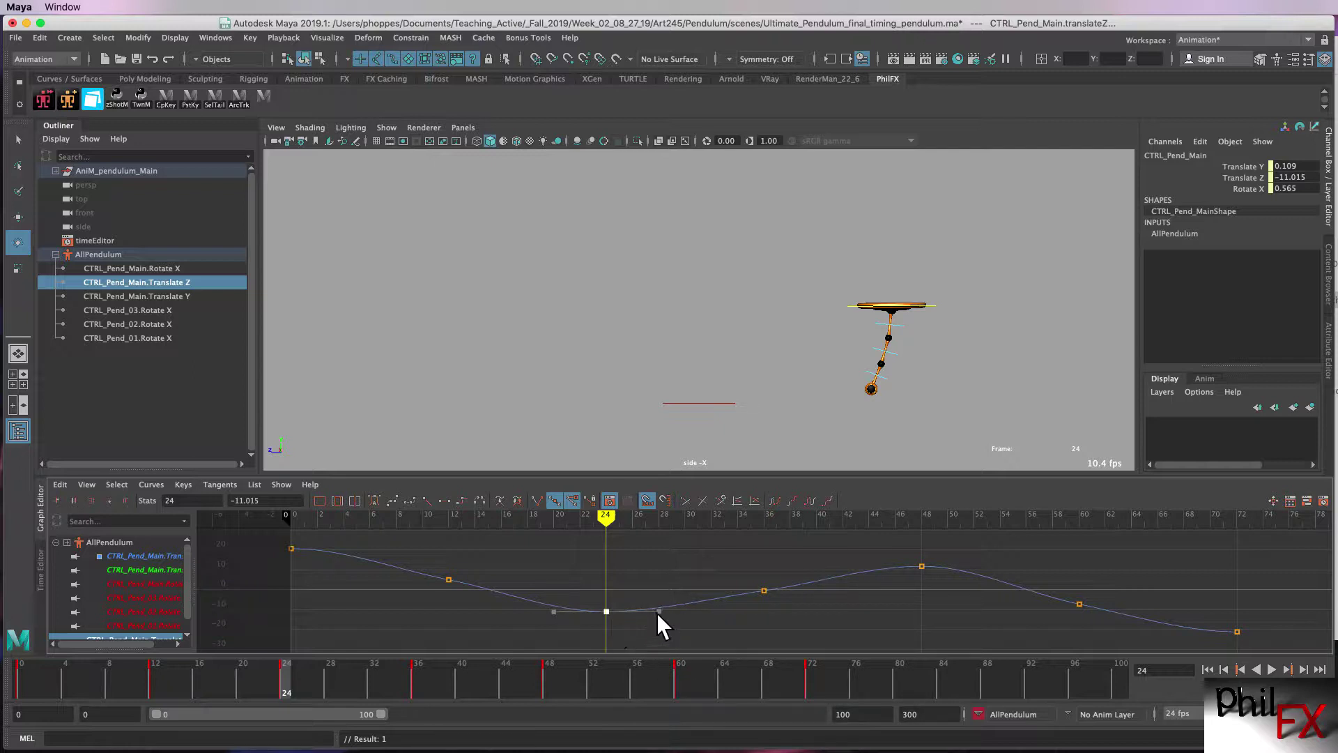
pyautogui.moveTo(659, 612); pyautogui.dragTo(704, 610)
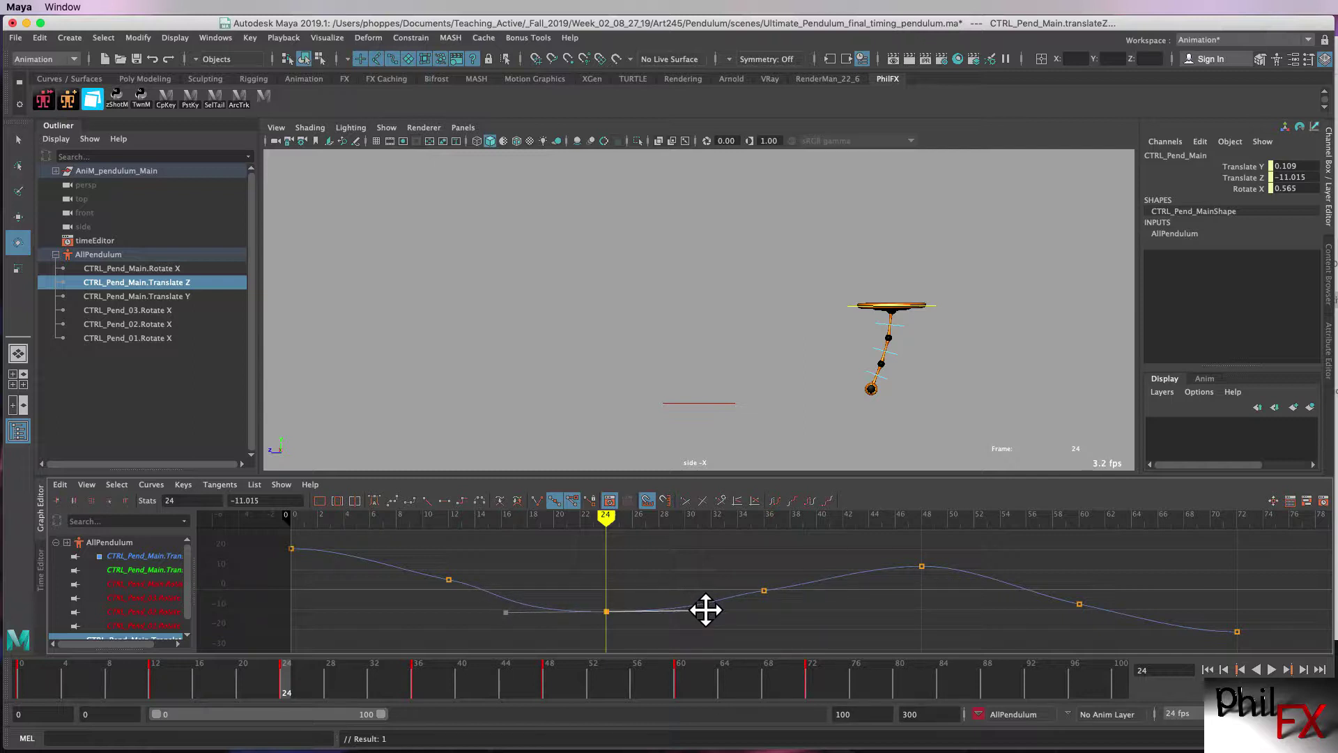
pyautogui.moveTo(706, 610); pyautogui.dragTo(692, 610)
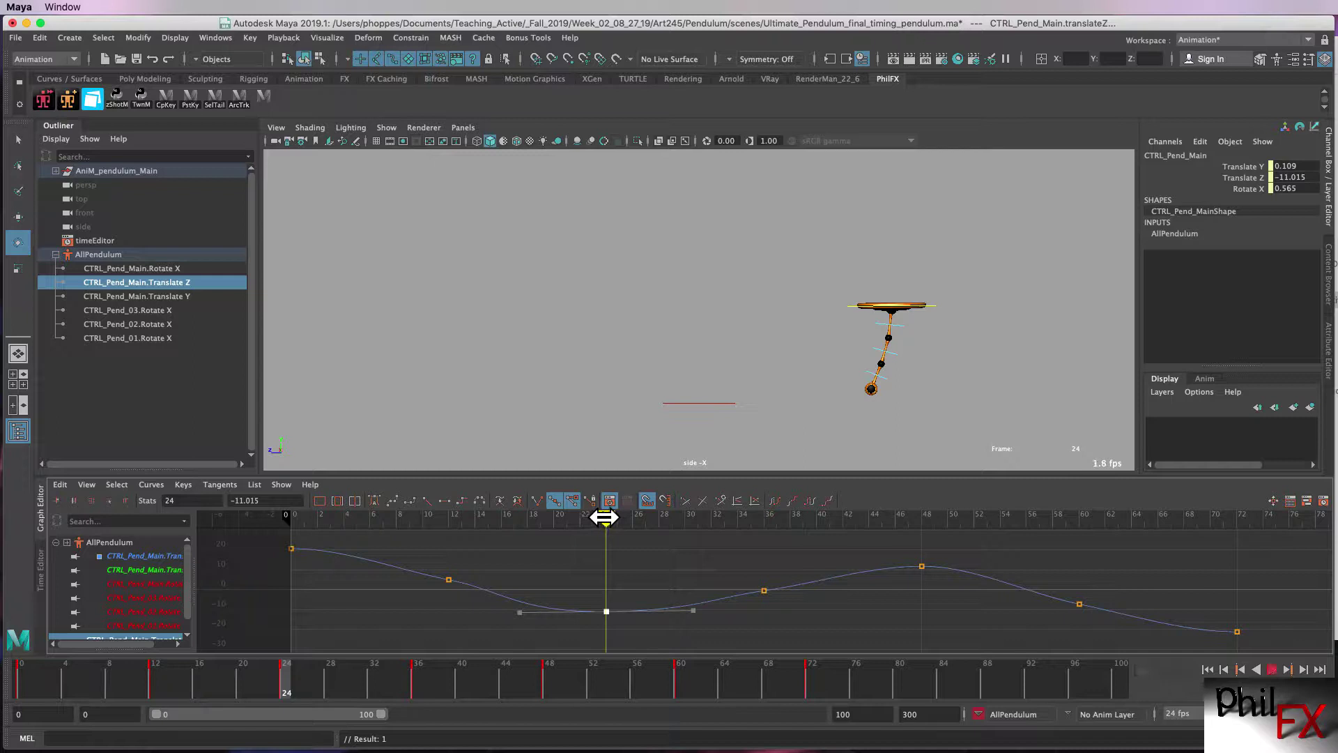
# Apply weighted tangents to the Translate Z key at frame 48 and lengthen its handles to about 8 frames each side
pyautogui.moveTo(606, 524)
pyautogui.mouseDown()
pyautogui.moveTo(922, 547)
pyautogui.moveTo(918, 578)
pyautogui.mouseUp()
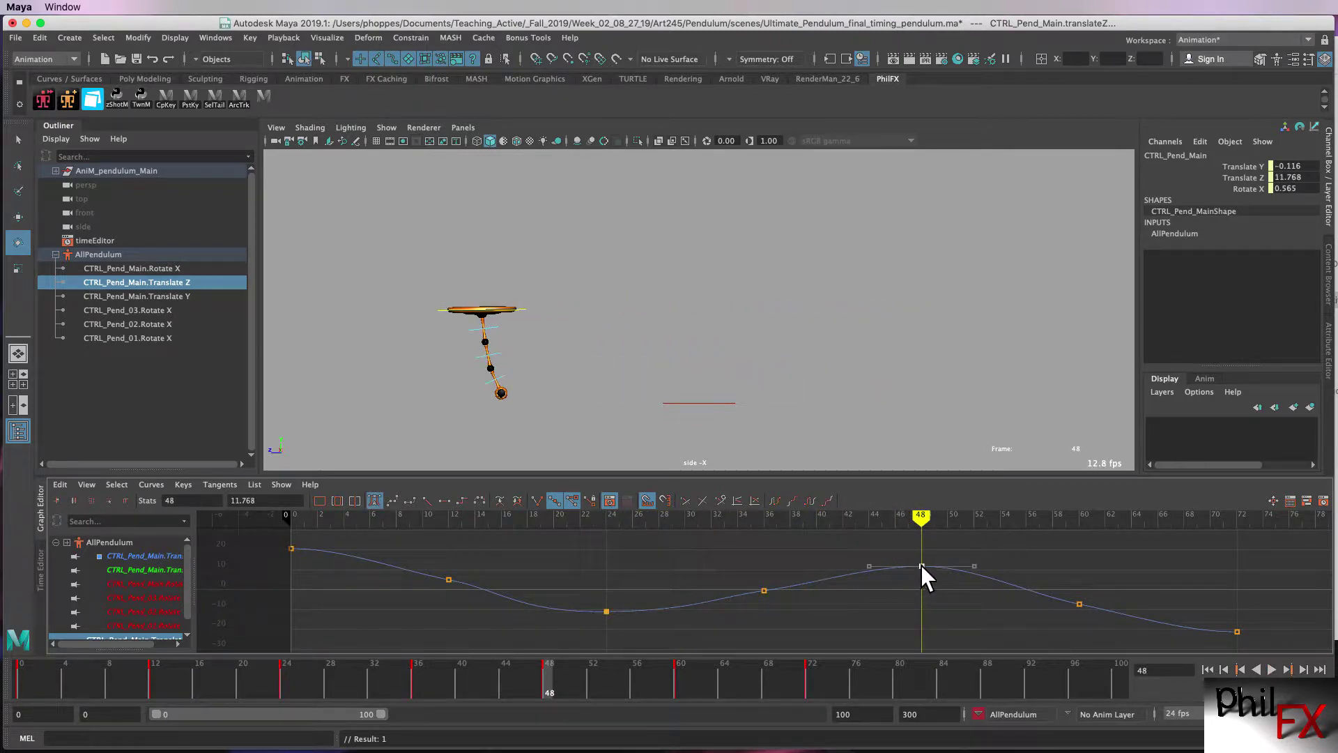
pyautogui.rightClick(922, 566)
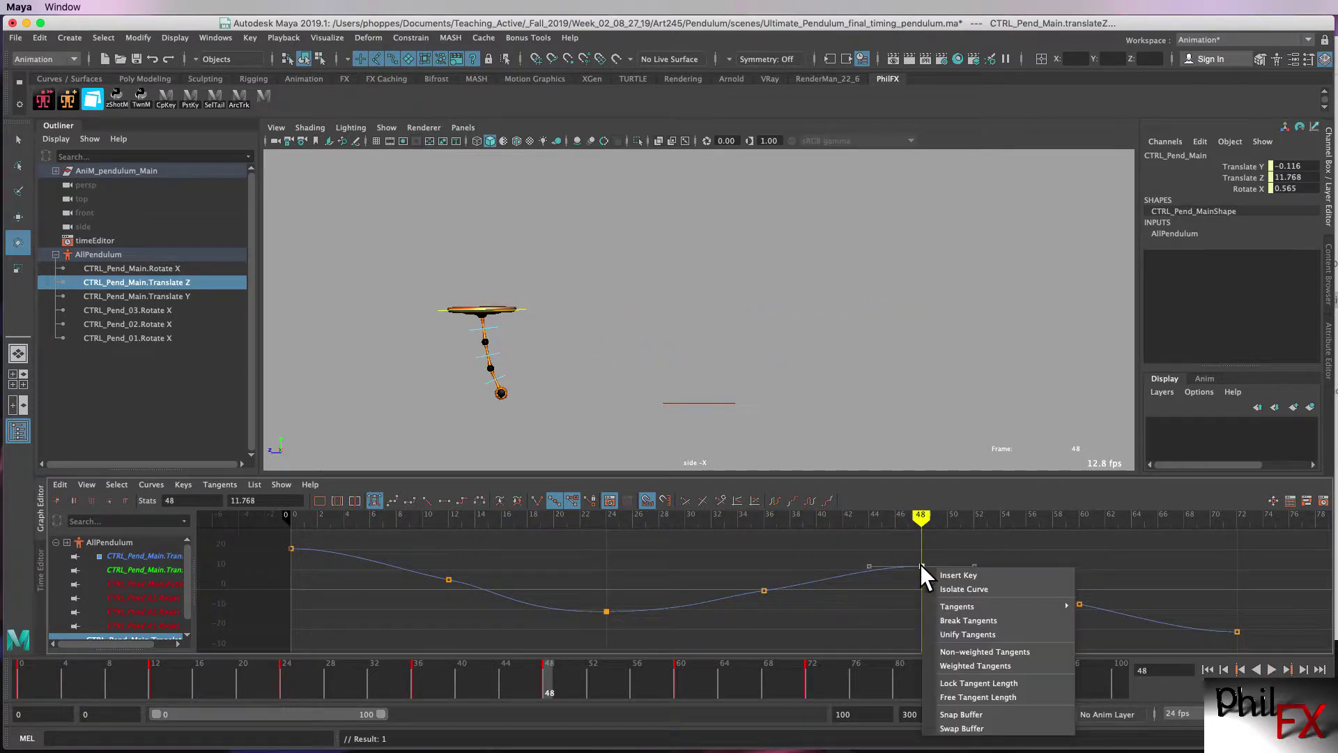
pyautogui.click(959, 668)
pyautogui.moveTo(974, 566); pyautogui.dragTo(1025, 566)
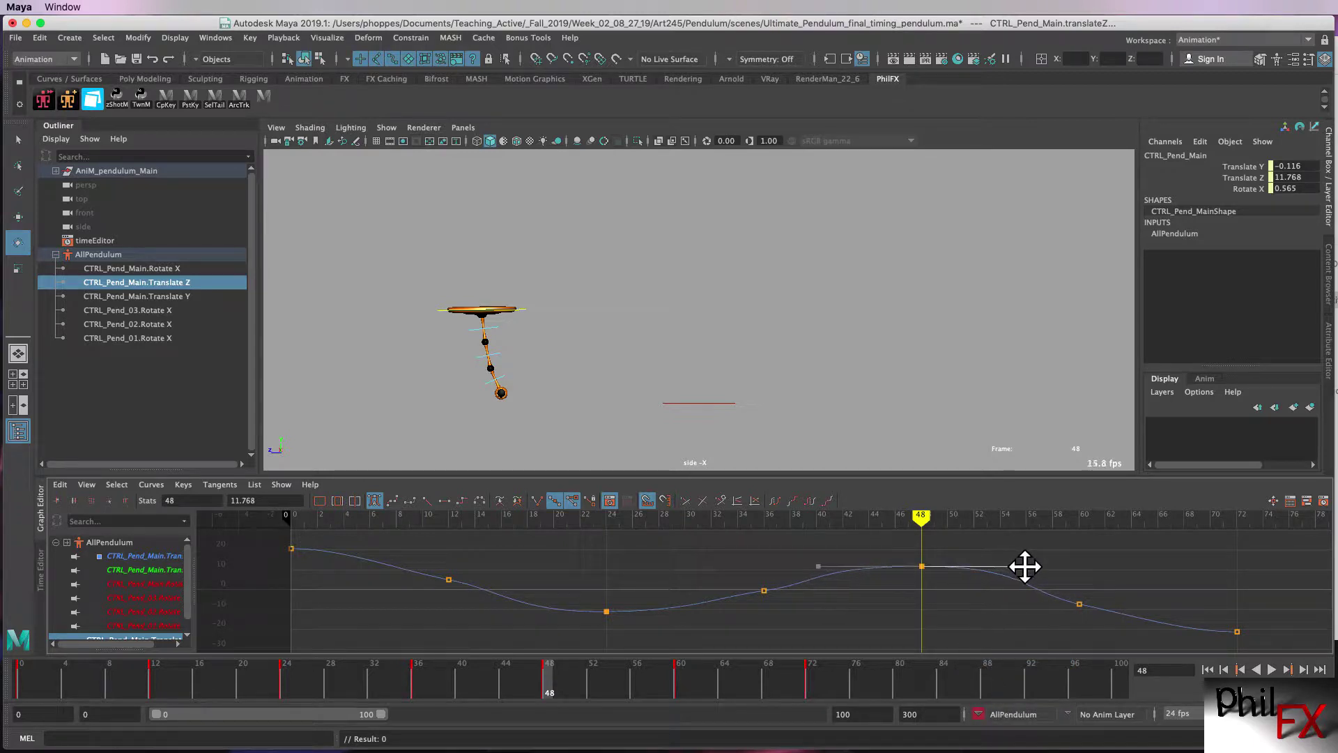
# Select the final Translate Z key at frame 72 and stretch its incoming tangent handle back to about frame 63
pyautogui.moveTo(920, 516); pyautogui.dragTo(1233, 564)
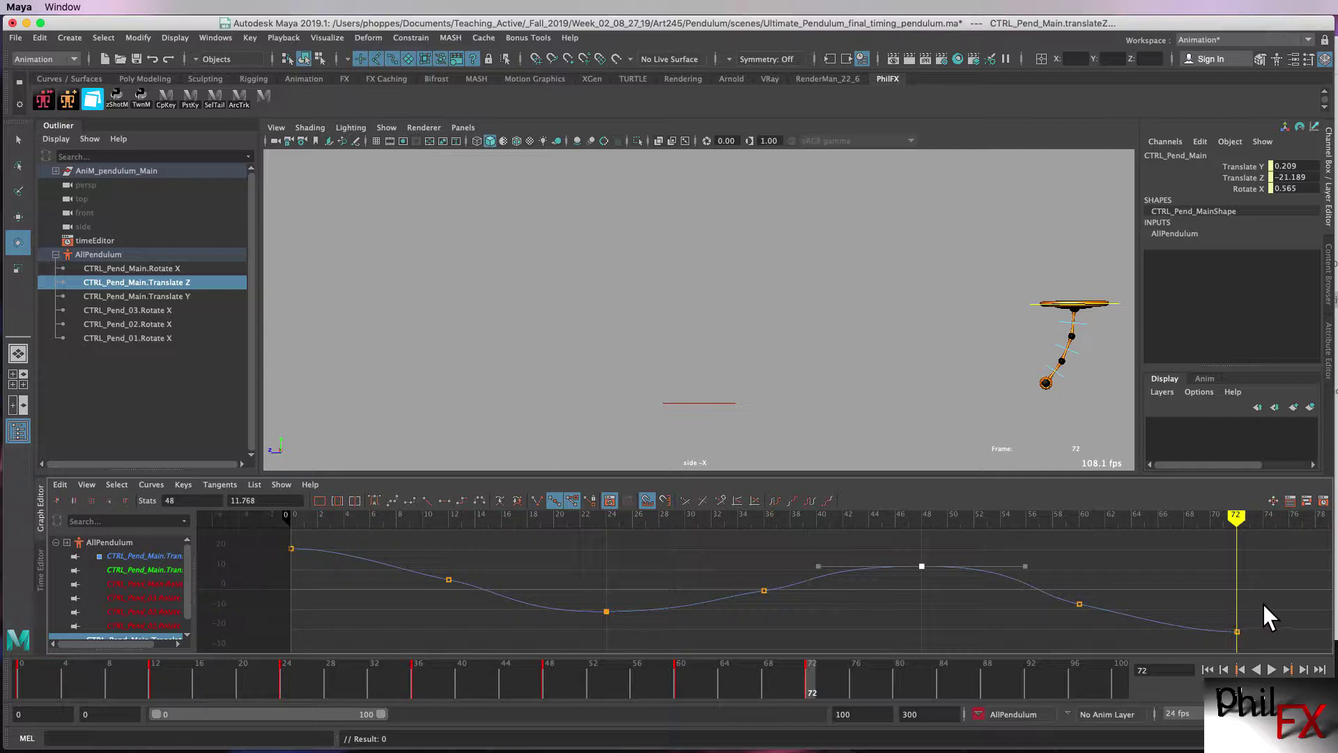
pyautogui.moveTo(1257, 625); pyautogui.dragTo(1215, 643)
pyautogui.rightClick(1237, 631)
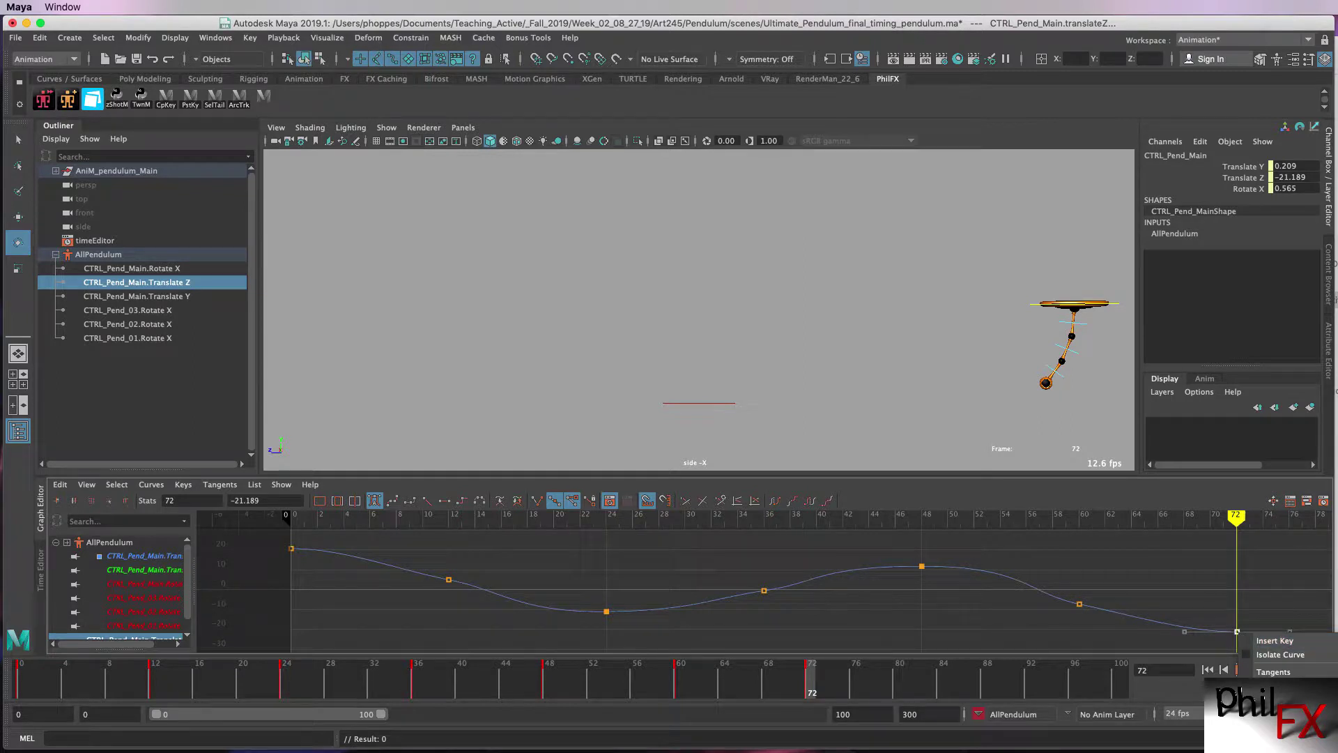
pyautogui.click(1219, 660)
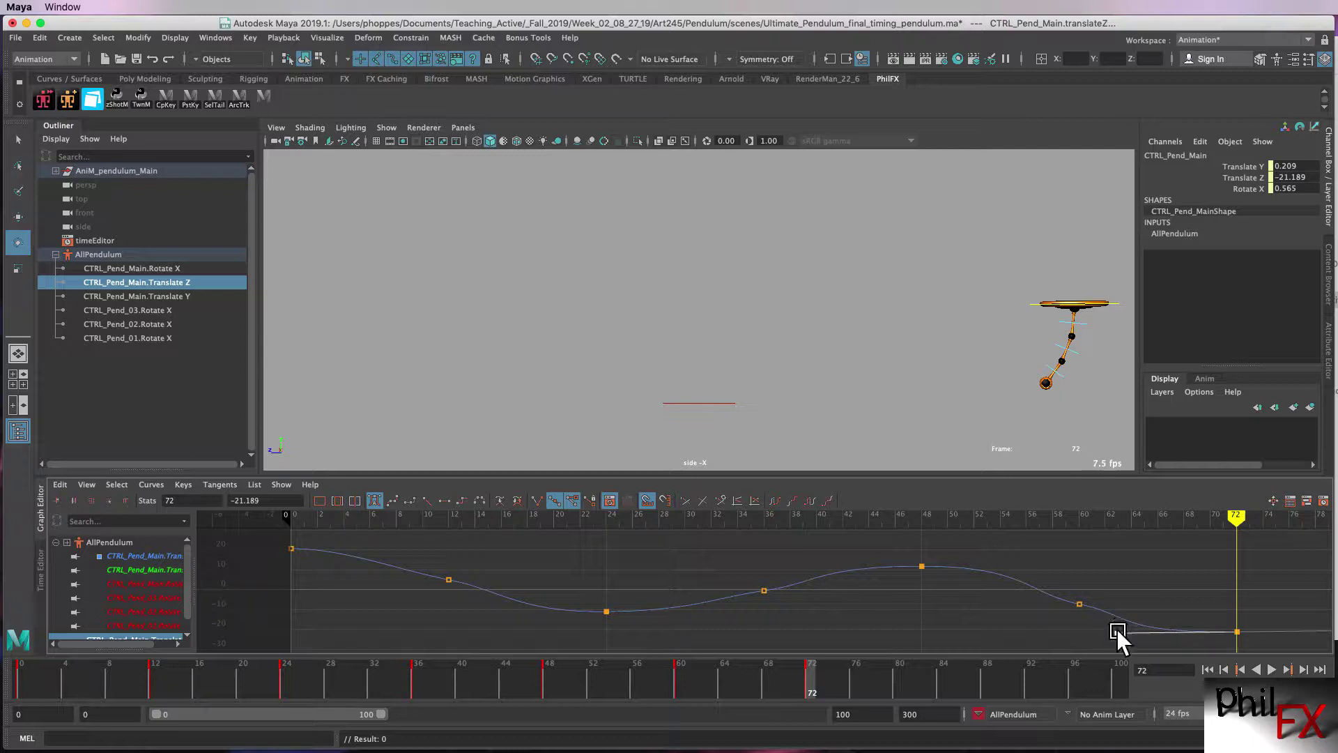
pyautogui.click(1117, 631)
# Refine the Translate Z tangent handles at frames 60, 12, 0 and 36, and play the animation from frame 0
pyautogui.click(1079, 604)
pyautogui.moveTo(1128, 621); pyautogui.dragTo(1126, 626)
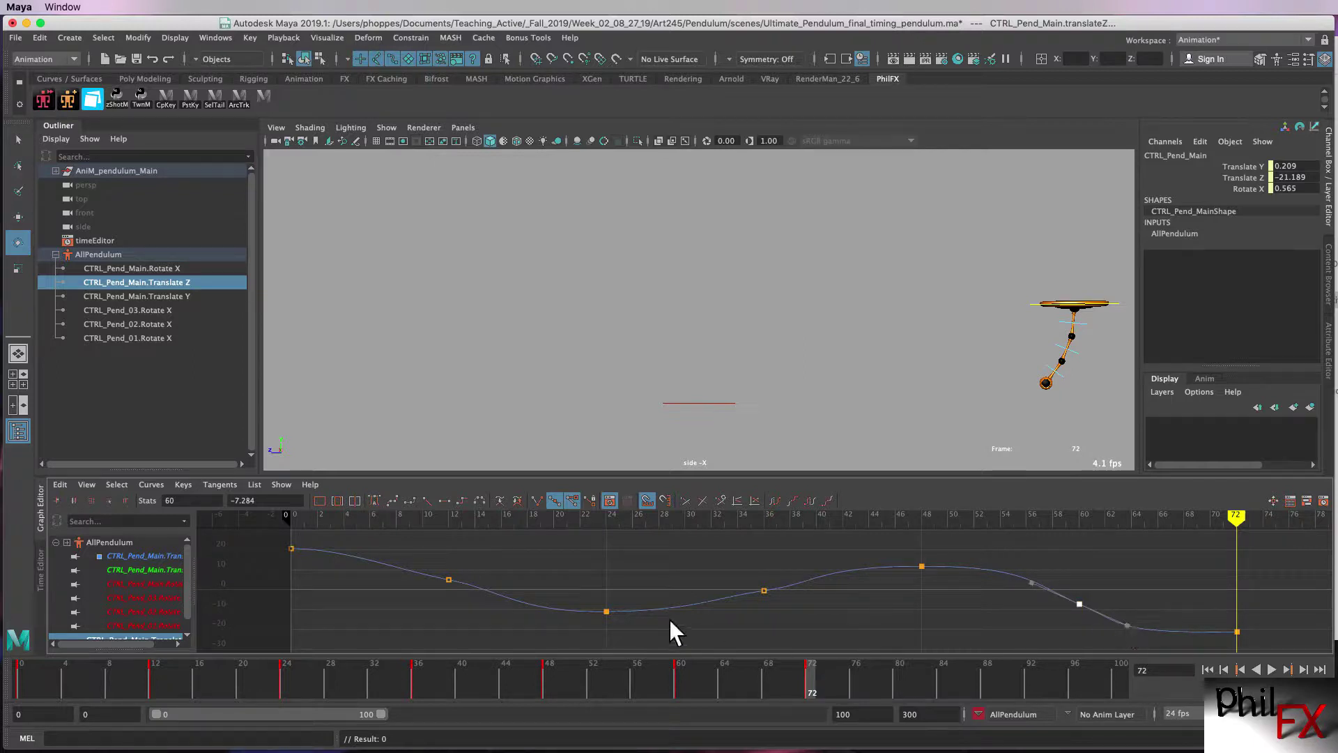
pyautogui.moveTo(472, 567); pyautogui.dragTo(498, 594)
pyautogui.moveTo(298, 542); pyautogui.dragTo(368, 549)
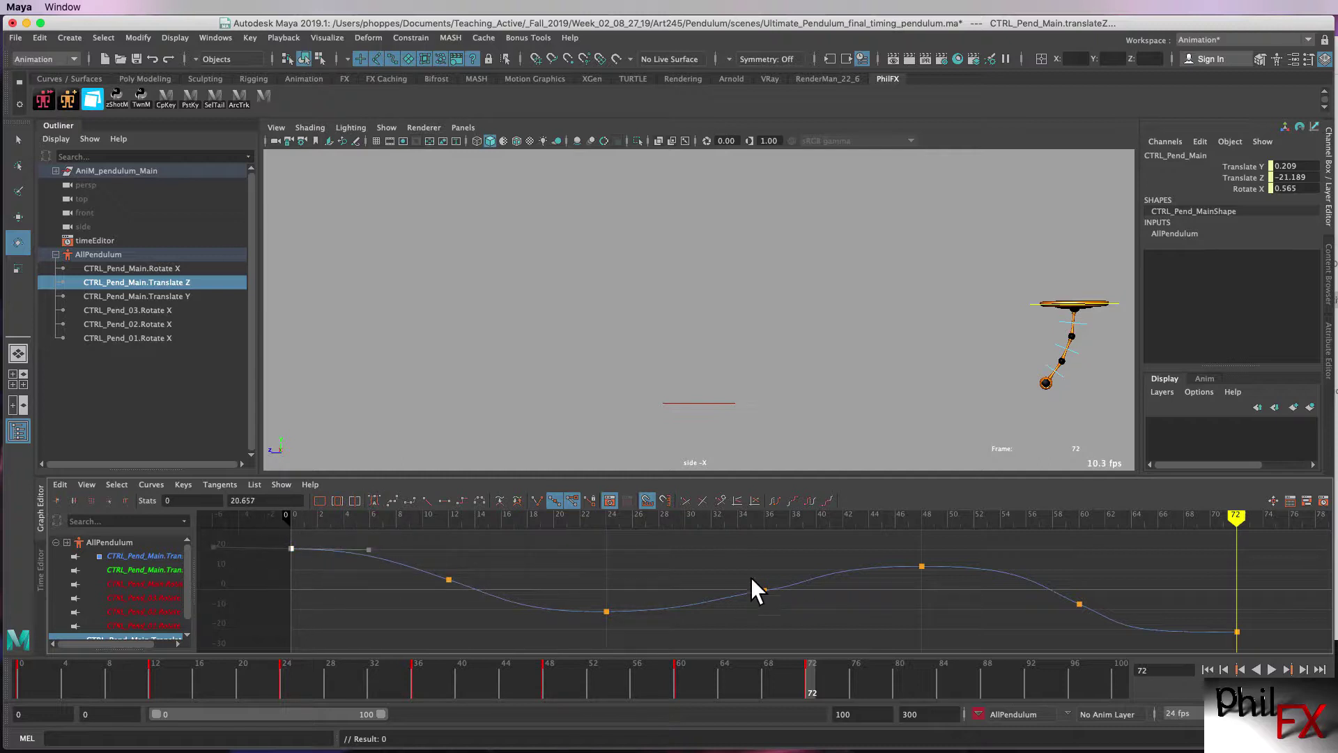
pyautogui.moveTo(751, 579); pyautogui.dragTo(817, 578)
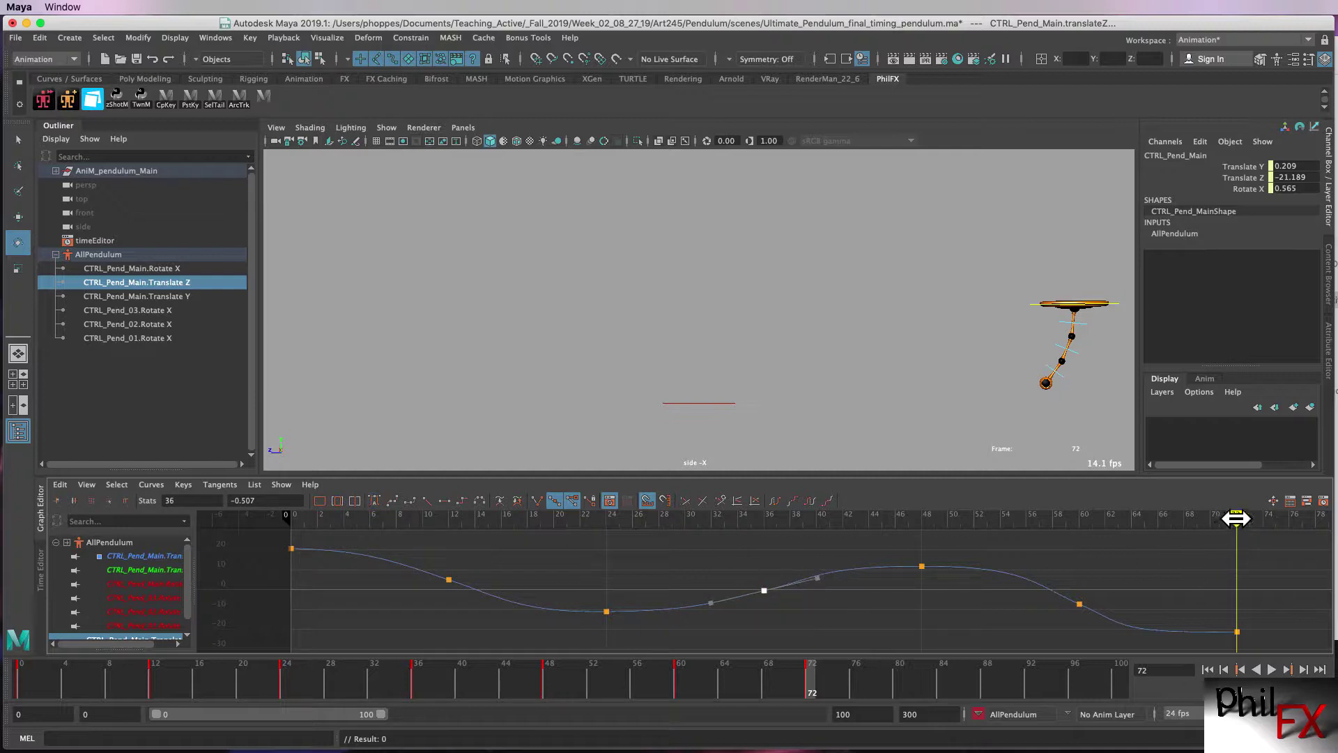
pyautogui.moveTo(1237, 518)
pyautogui.mouseDown()
pyautogui.moveTo(1037, 543)
pyautogui.moveTo(300, 562)
pyautogui.mouseUp()
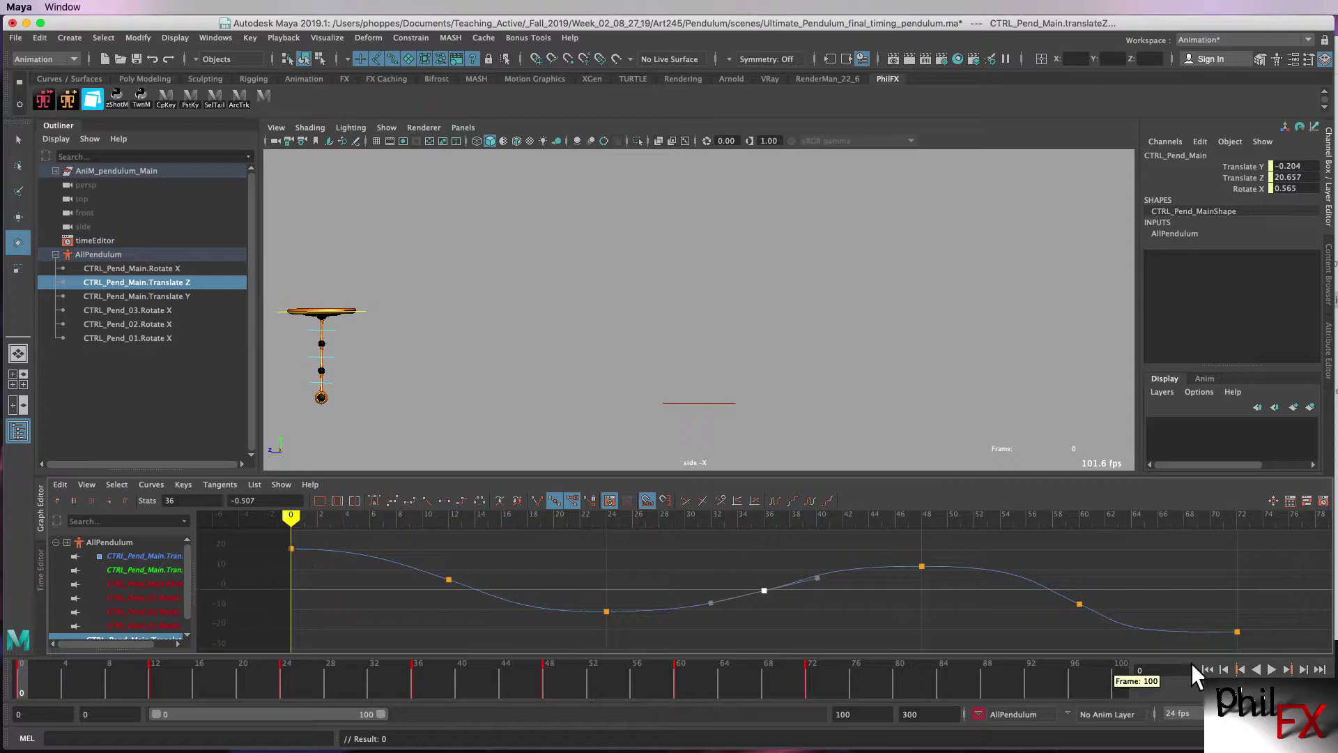
pyautogui.click(1271, 669)
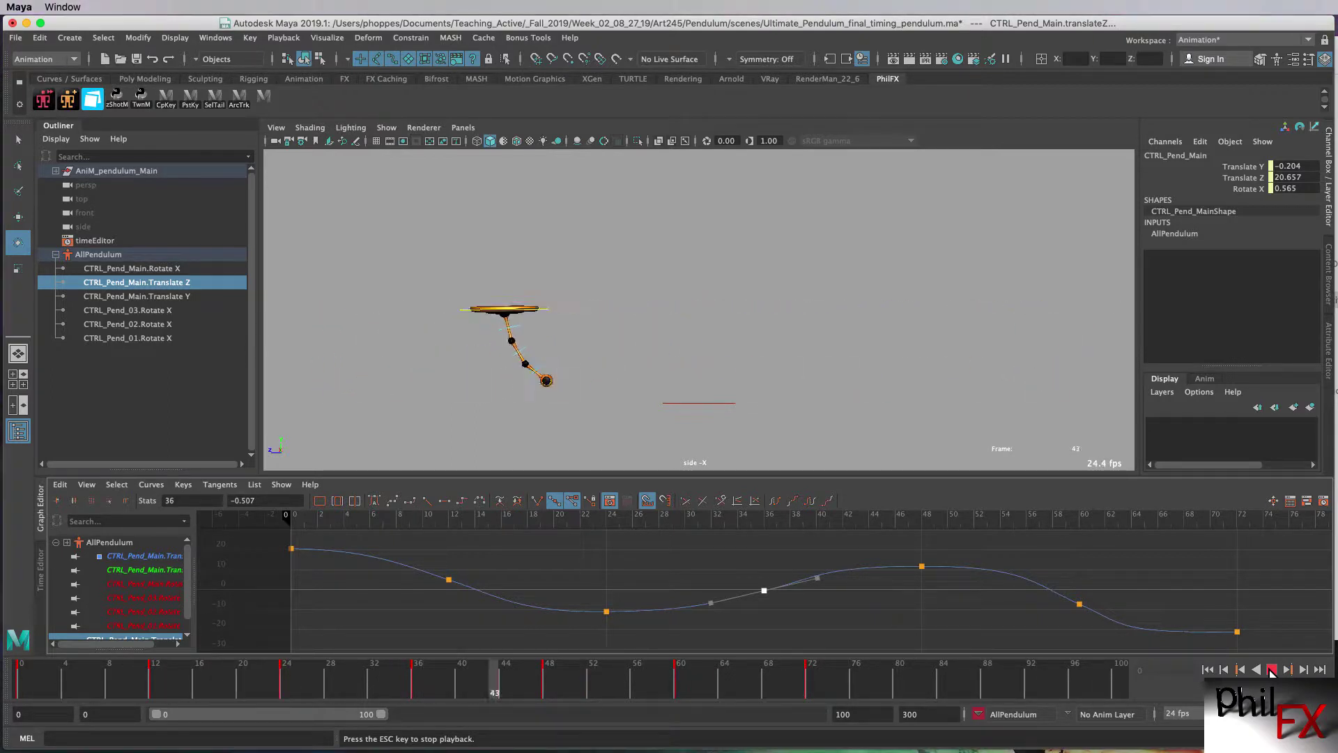
# Stop playback and flatten the CTRL_Pend_Main Translate Y curve by setting all of its keys to 0
pyautogui.click(1272, 670)
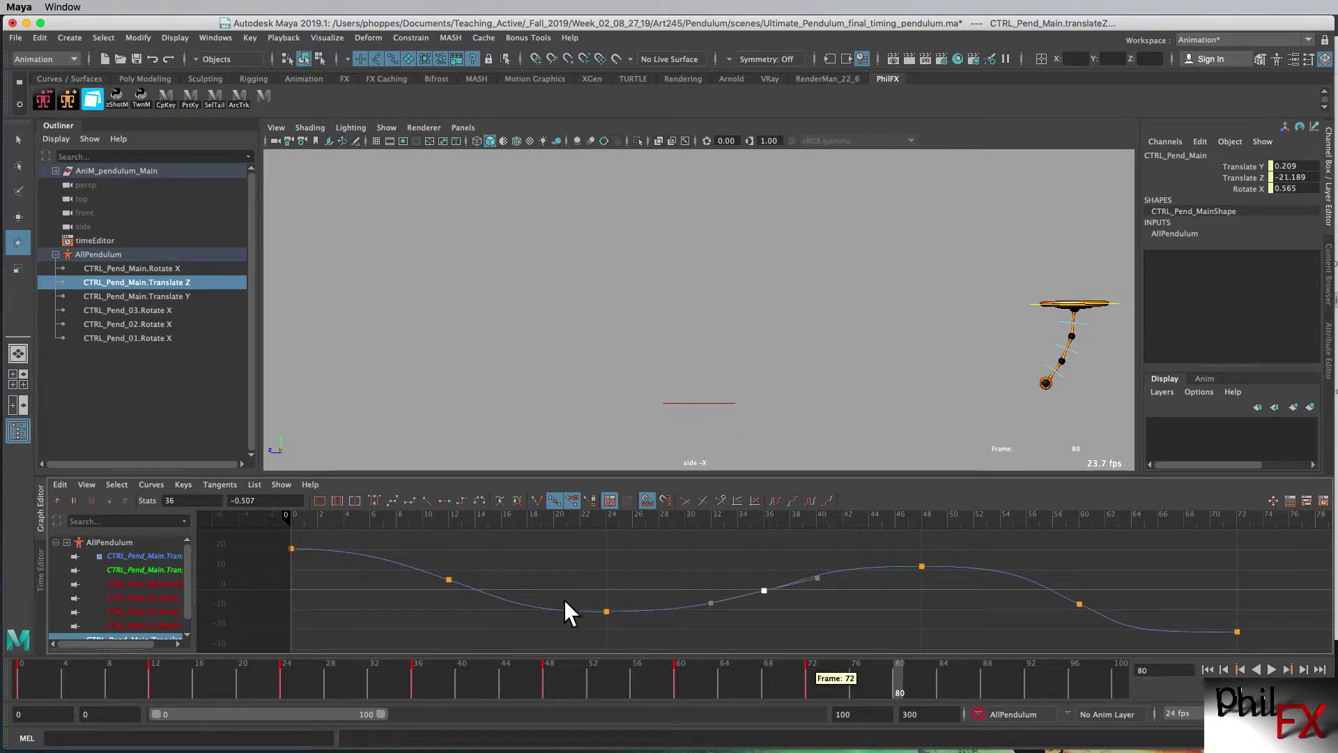
pyautogui.click(162, 296)
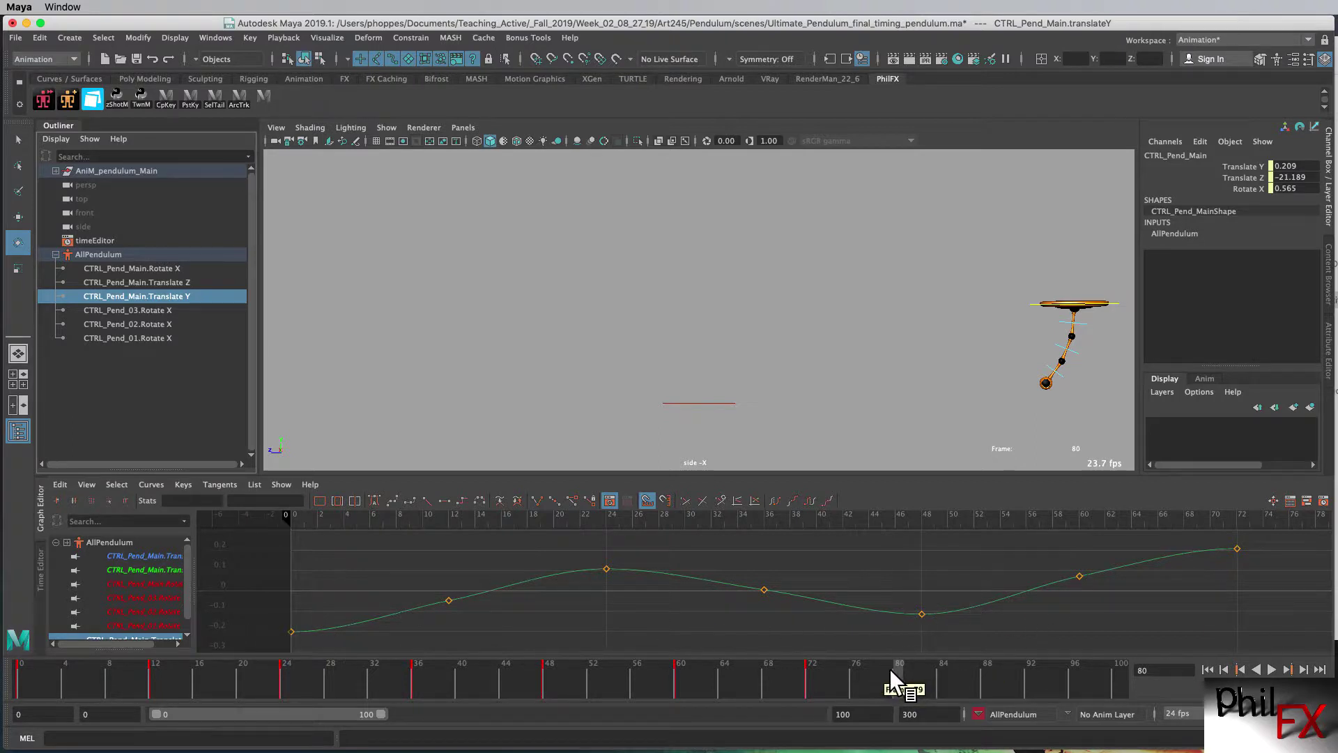
pyautogui.moveTo(889, 668)
pyautogui.mouseDown()
pyautogui.moveTo(81, 625)
pyautogui.moveTo(496, 628)
pyautogui.moveTo(493, 601)
pyautogui.mouseUp()
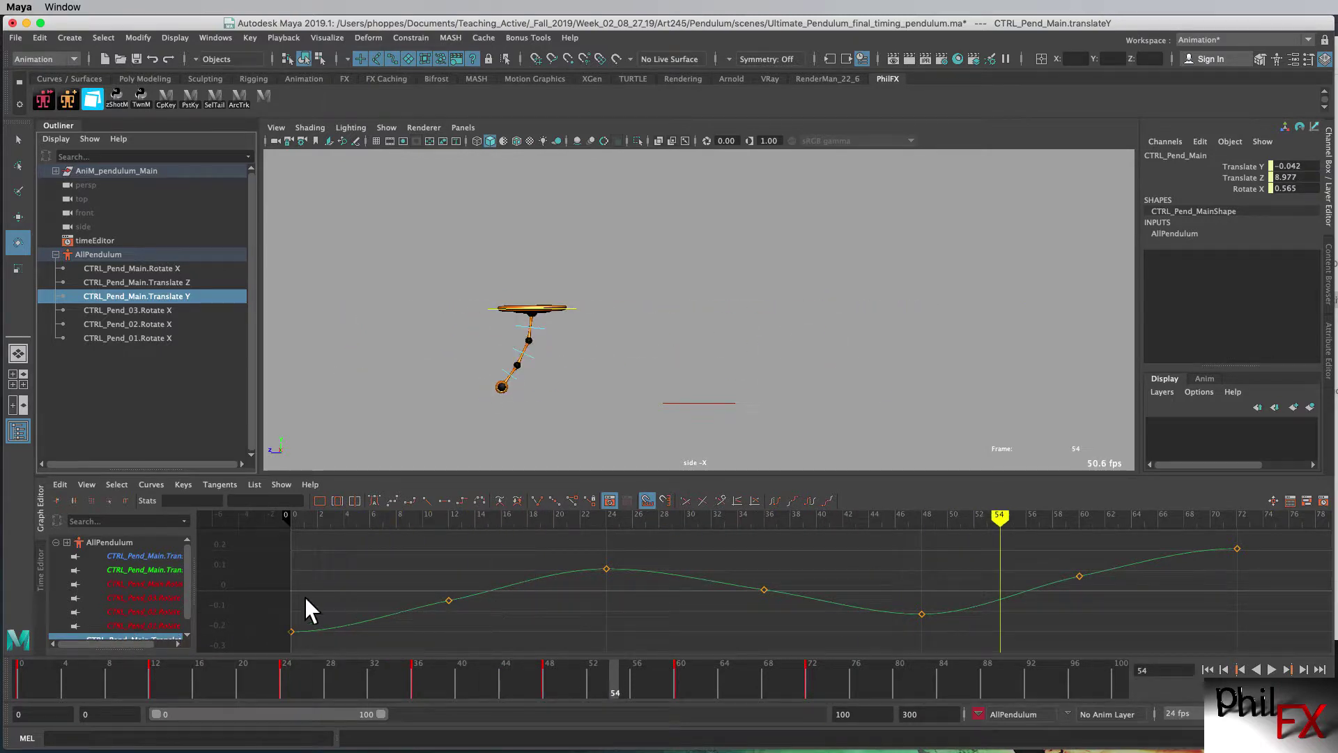
pyautogui.moveTo(281, 611); pyautogui.dragTo(304, 627)
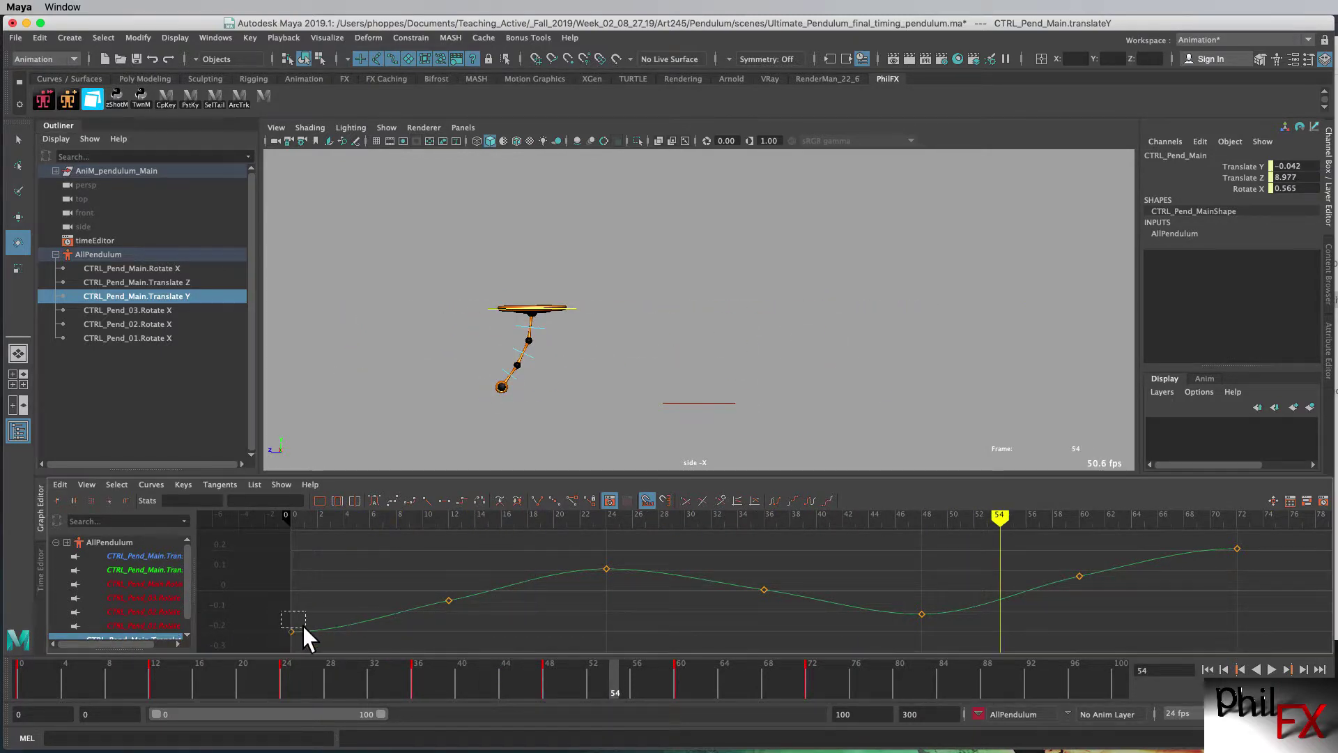
pyautogui.moveTo(266, 534); pyautogui.dragTo(1254, 646)
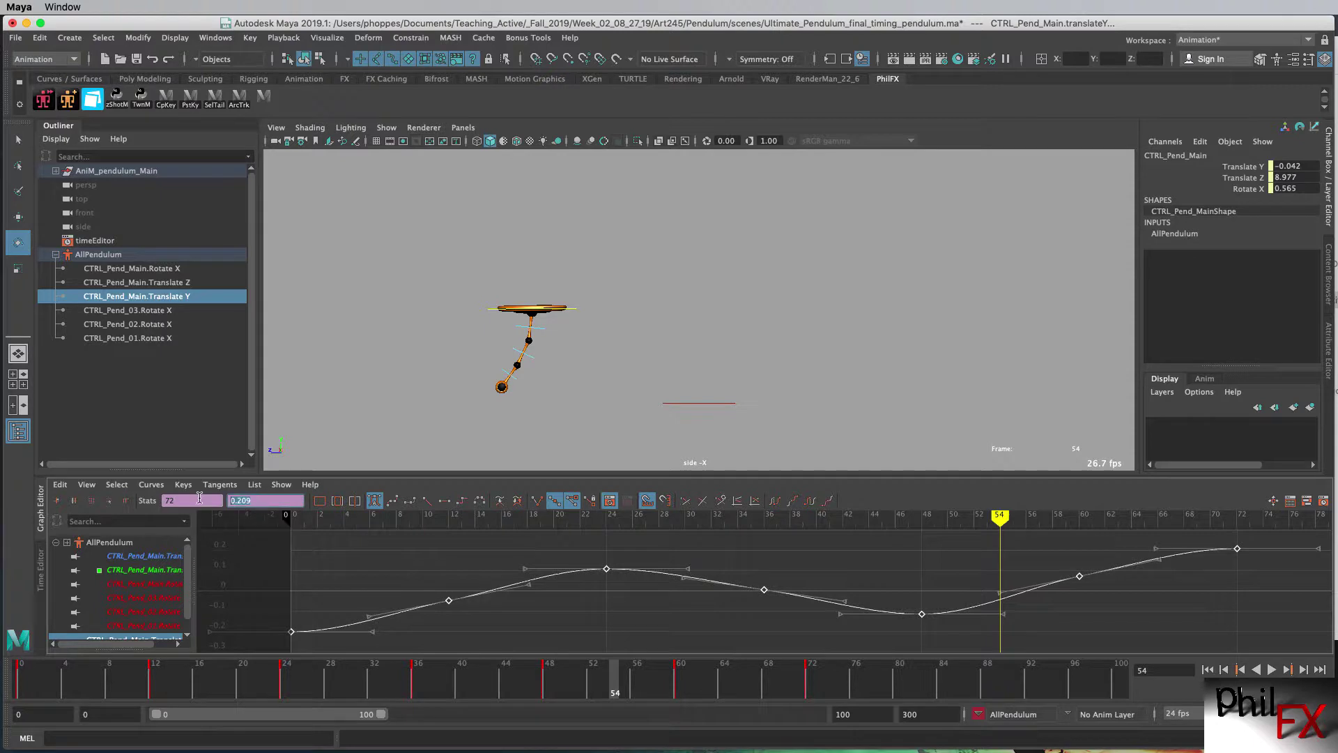
pyautogui.press('Return')
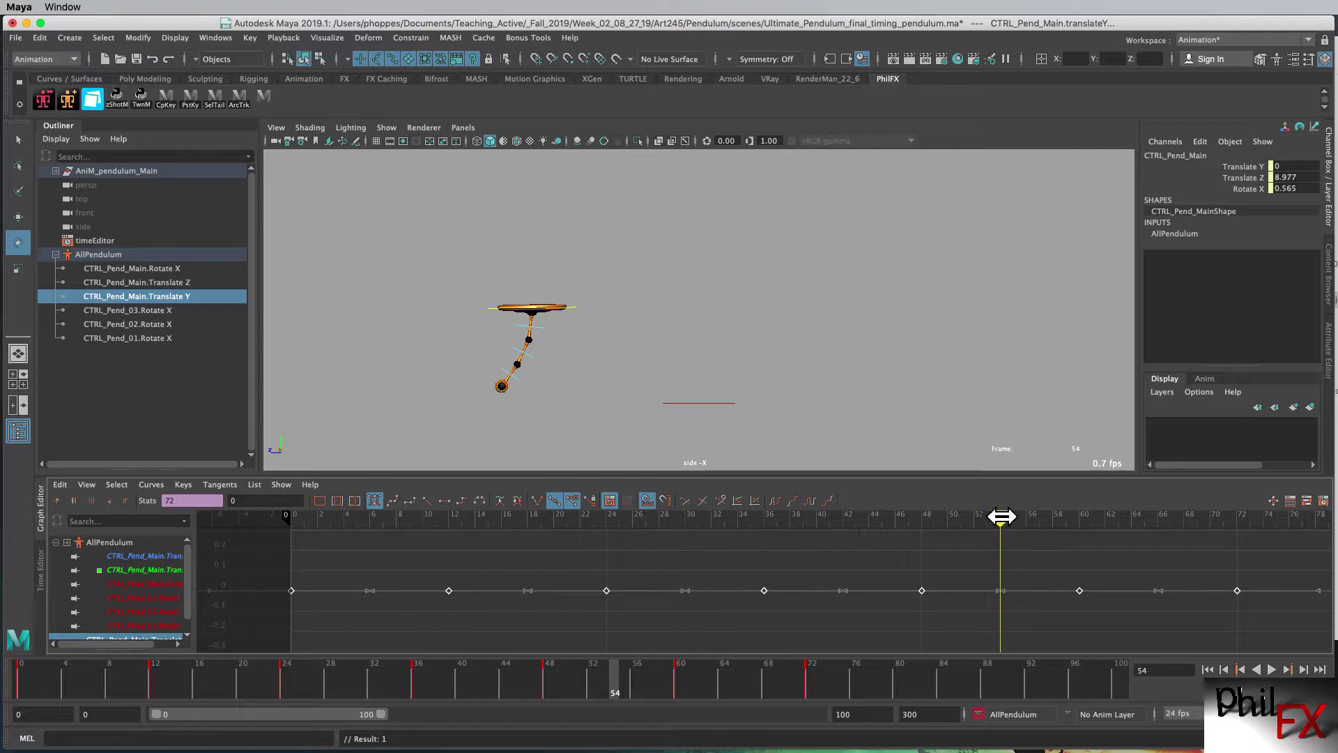
# Return to frame 0, show the CTRL_Pend_01 Rotate X curve, and scrub the animation to frame 12
pyautogui.moveTo(1004, 529)
pyautogui.mouseDown()
pyautogui.moveTo(290, 538)
pyautogui.moveTo(825, 588)
pyautogui.moveTo(1189, 604)
pyautogui.moveTo(358, 604)
pyautogui.moveTo(1231, 625)
pyautogui.moveTo(857, 637)
pyautogui.moveTo(302, 624)
pyautogui.moveTo(1249, 649)
pyautogui.moveTo(292, 628)
pyautogui.mouseUp()
pyautogui.click(156, 282)
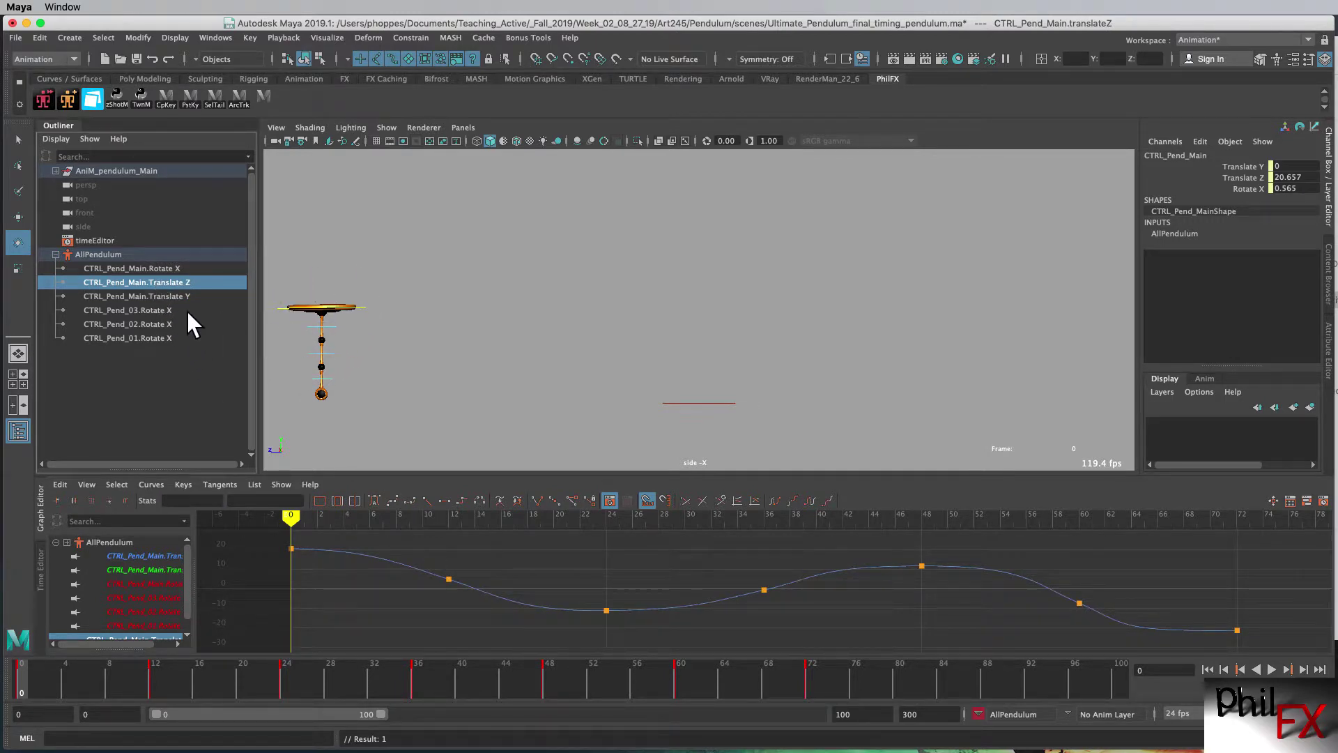
pyautogui.click(160, 311)
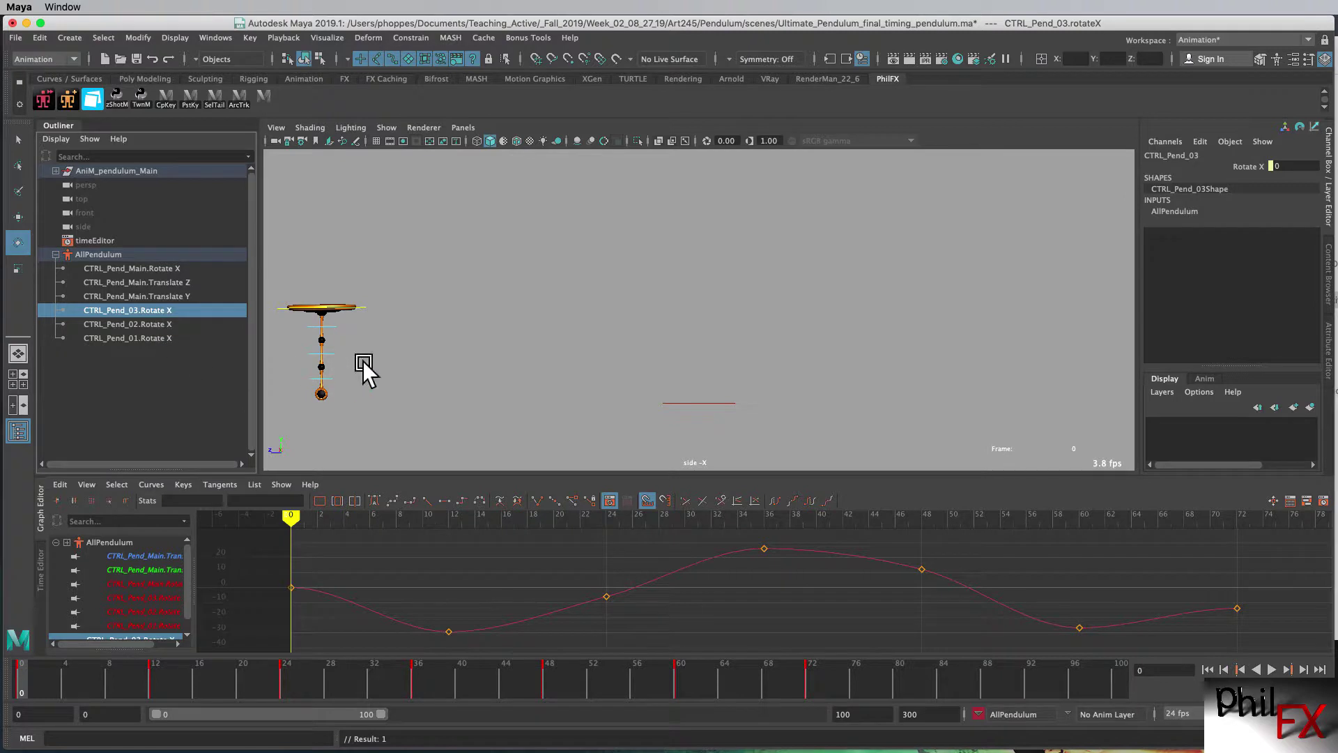
pyautogui.click(342, 320)
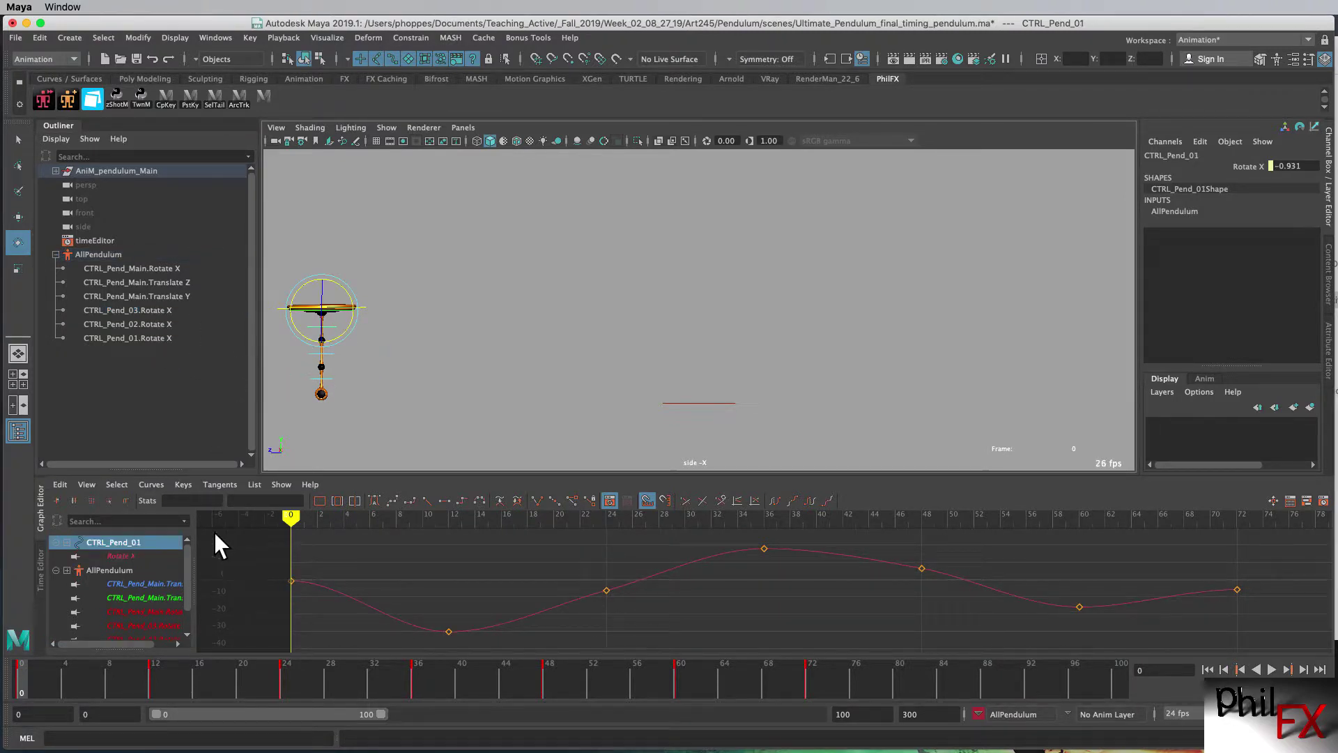
pyautogui.click(152, 338)
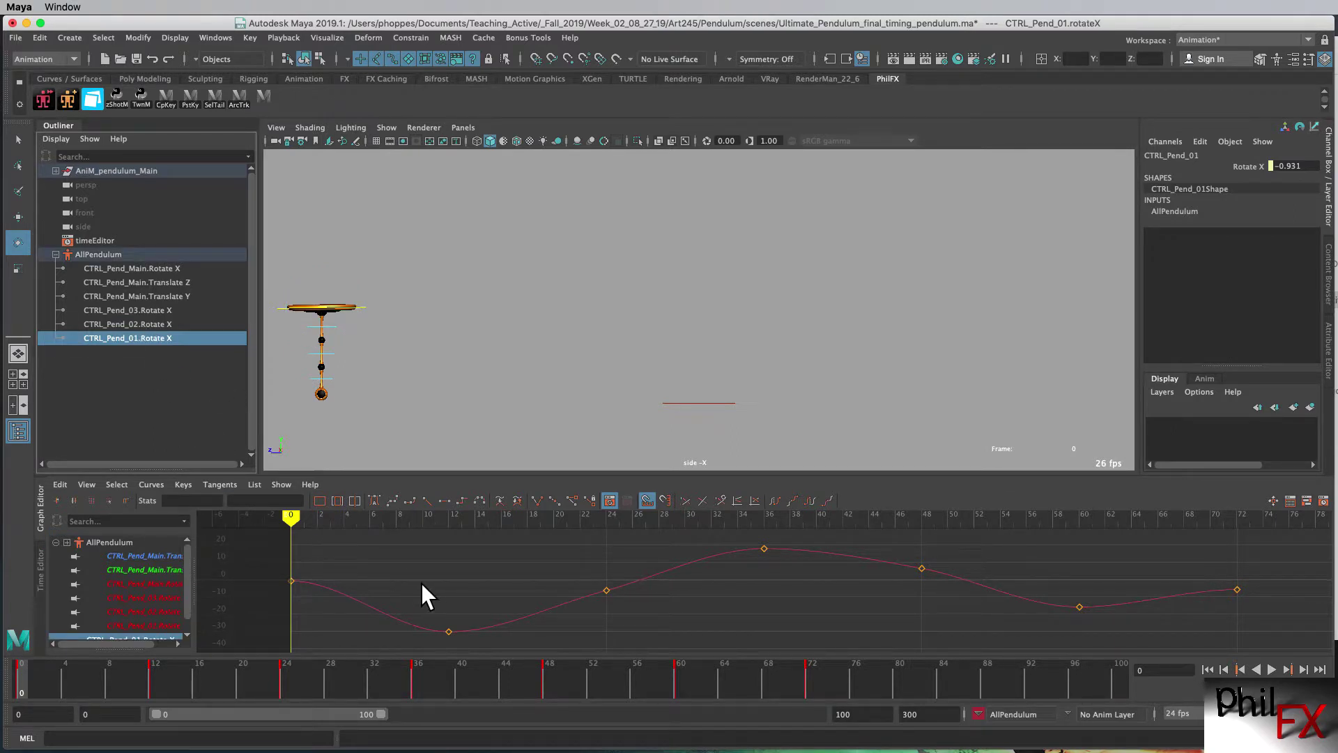
pyautogui.hotkey('alt', 'v')
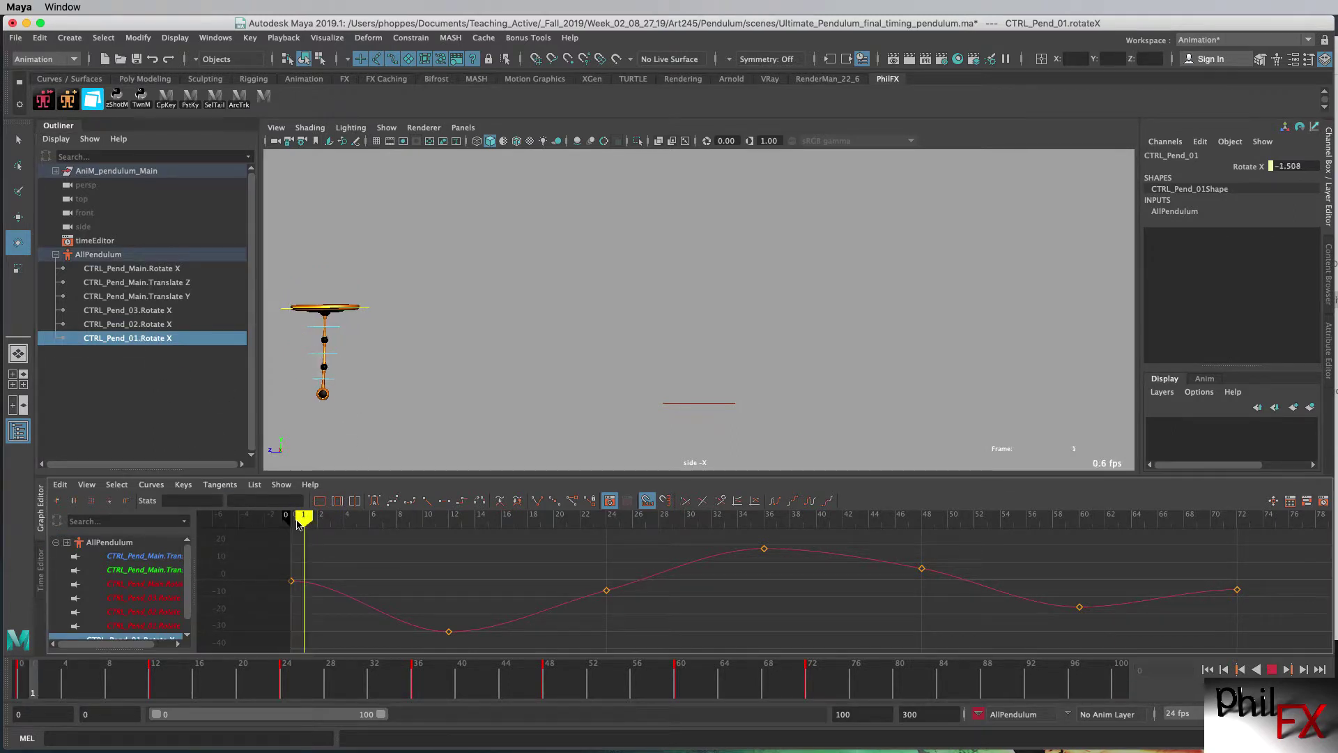
pyautogui.hotkey('alt', 'v')
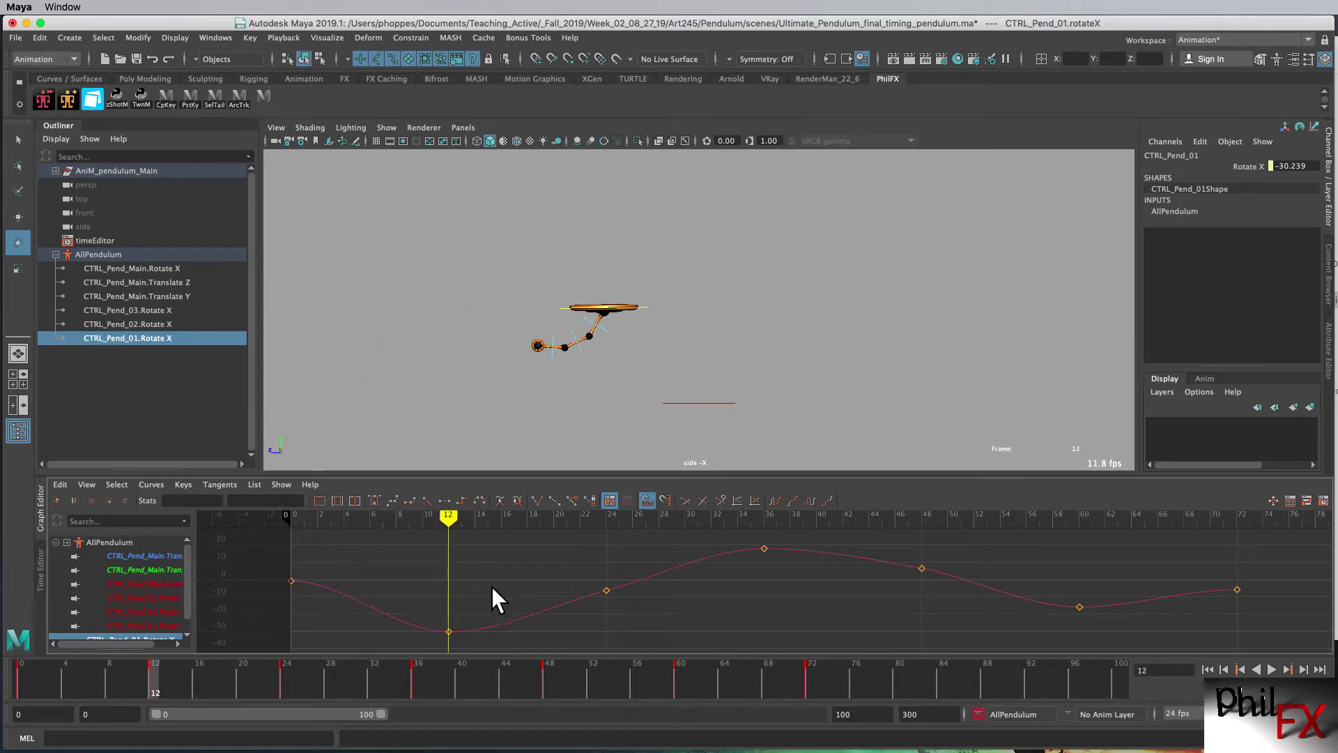
pyautogui.moveTo(463, 619); pyautogui.dragTo(446, 640)
pyautogui.moveTo(449, 633); pyautogui.dragTo(448, 618, button='middle')
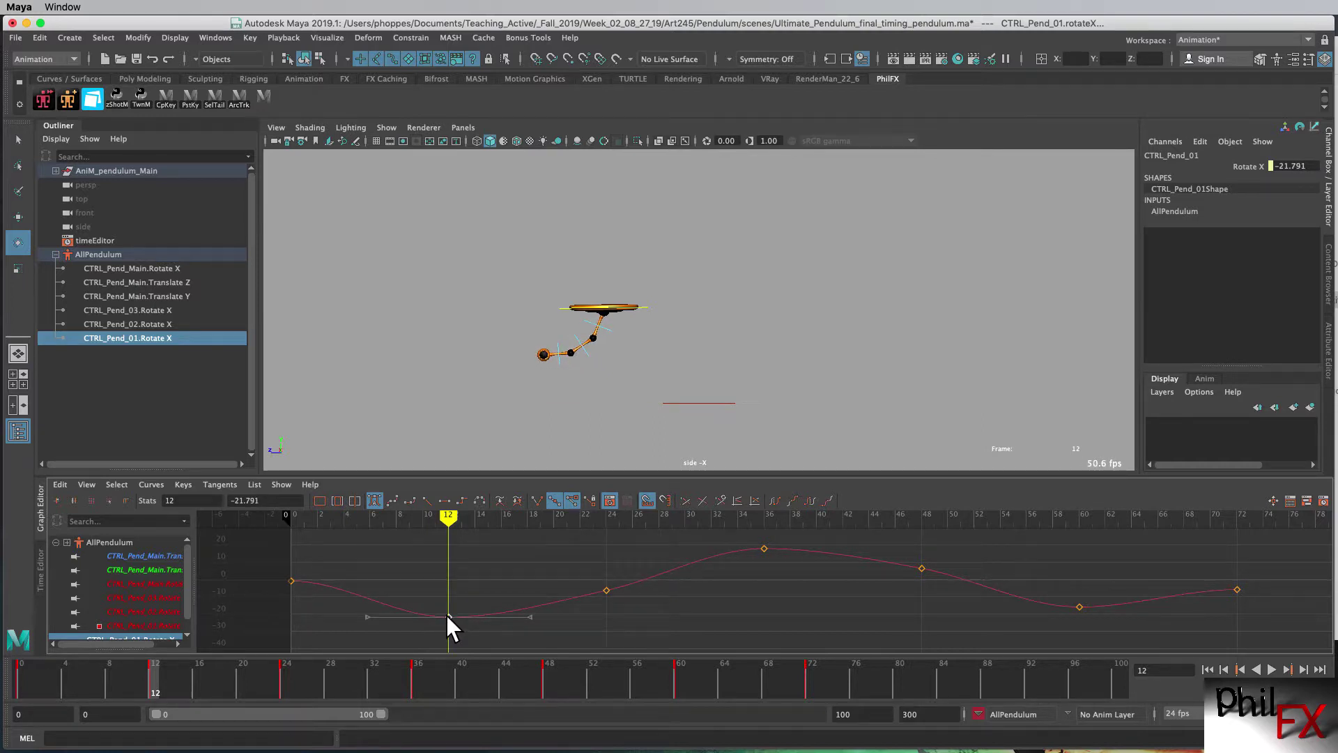
pyautogui.press('z')
# Lower the CTRL_Pend_01 Rotate X key at frame 12 to about -37.5 and adjust the tangent slope of the frame 24 key
pyautogui.moveTo(473, 531)
pyautogui.mouseDown()
pyautogui.moveTo(453, 517)
pyautogui.moveTo(299, 519)
pyautogui.moveTo(433, 537)
pyautogui.moveTo(504, 565)
pyautogui.moveTo(955, 589)
pyautogui.moveTo(336, 622)
pyautogui.moveTo(1124, 651)
pyautogui.moveTo(694, 627)
pyautogui.moveTo(425, 634)
pyautogui.moveTo(568, 648)
pyautogui.moveTo(453, 650)
pyautogui.moveTo(449, 639)
pyautogui.mouseUp()
pyautogui.moveTo(450, 641); pyautogui.dragTo(451, 644, button='middle')
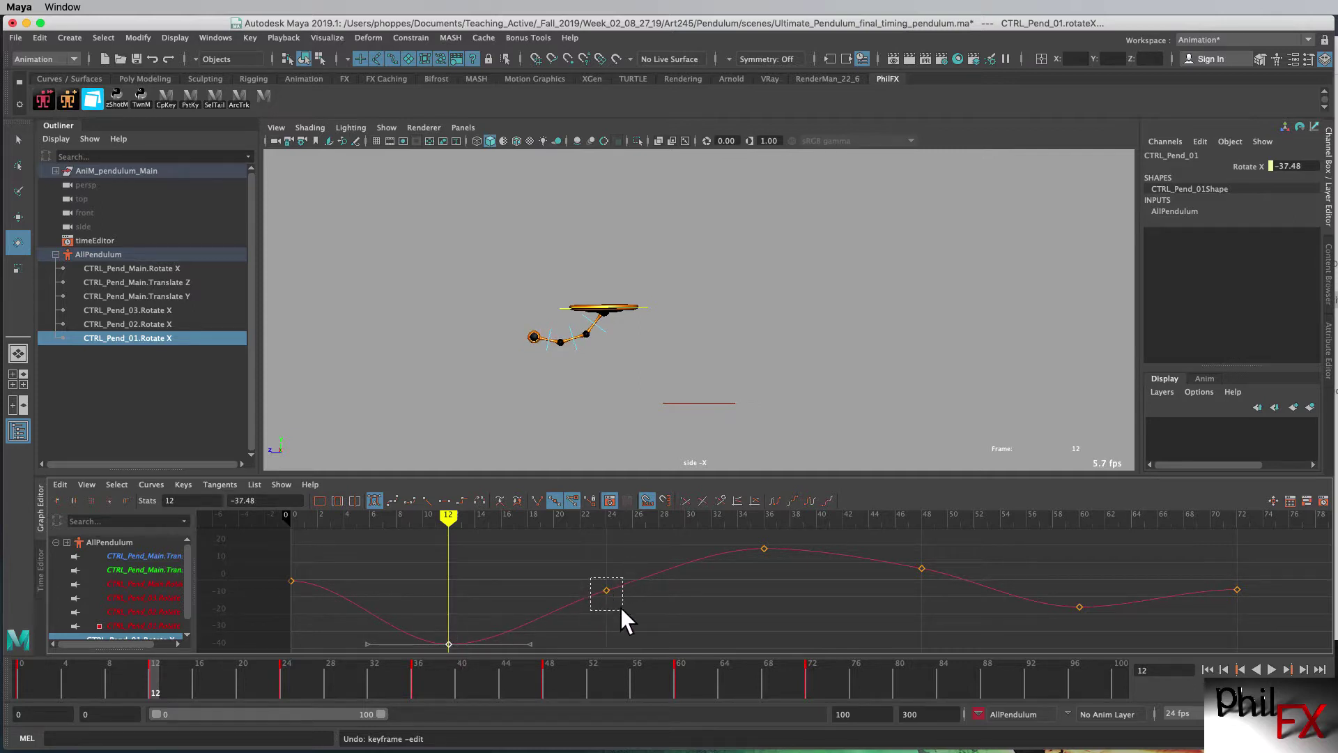
pyautogui.moveTo(620, 608); pyautogui.dragTo(621, 610)
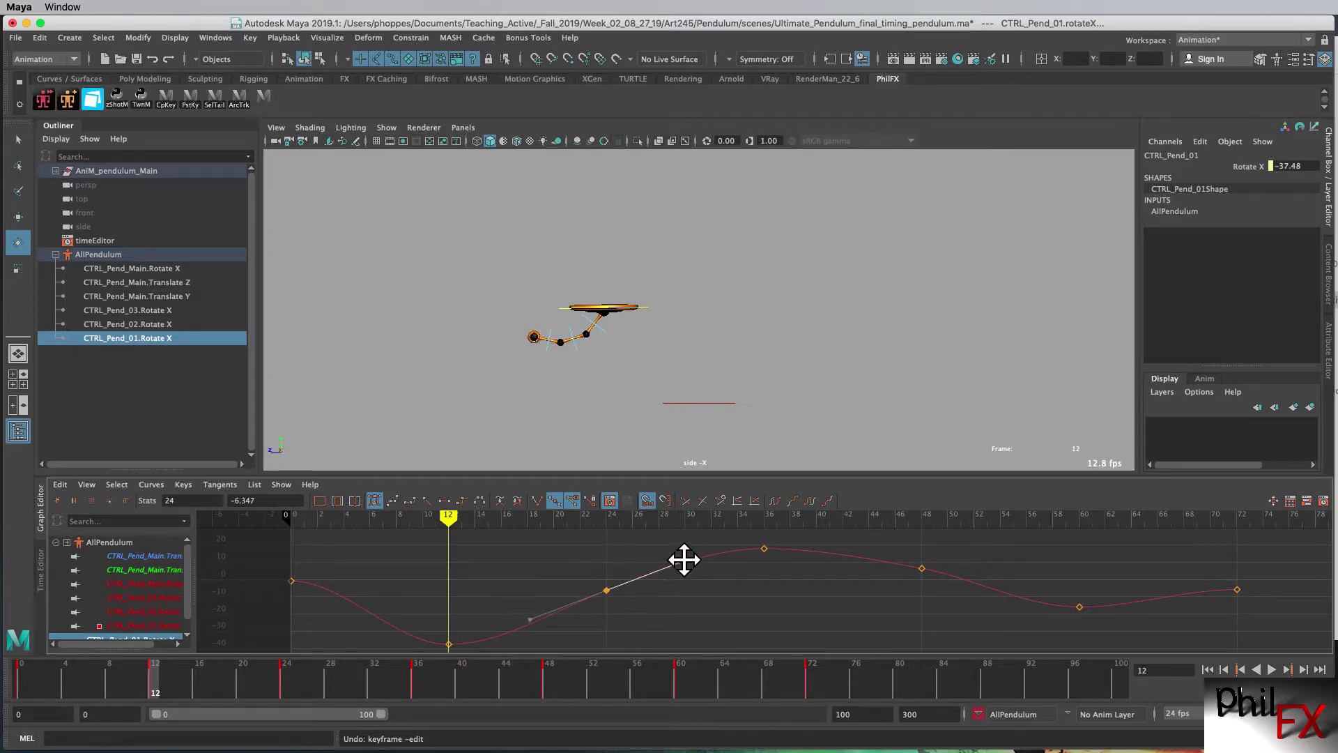
pyautogui.click(683, 561)
# Raise the CTRL_Pend_01 Rotate X key at frame 36 to about 25.5, viewing the pose at that frame
pyautogui.moveTo(751, 537); pyautogui.dragTo(784, 572)
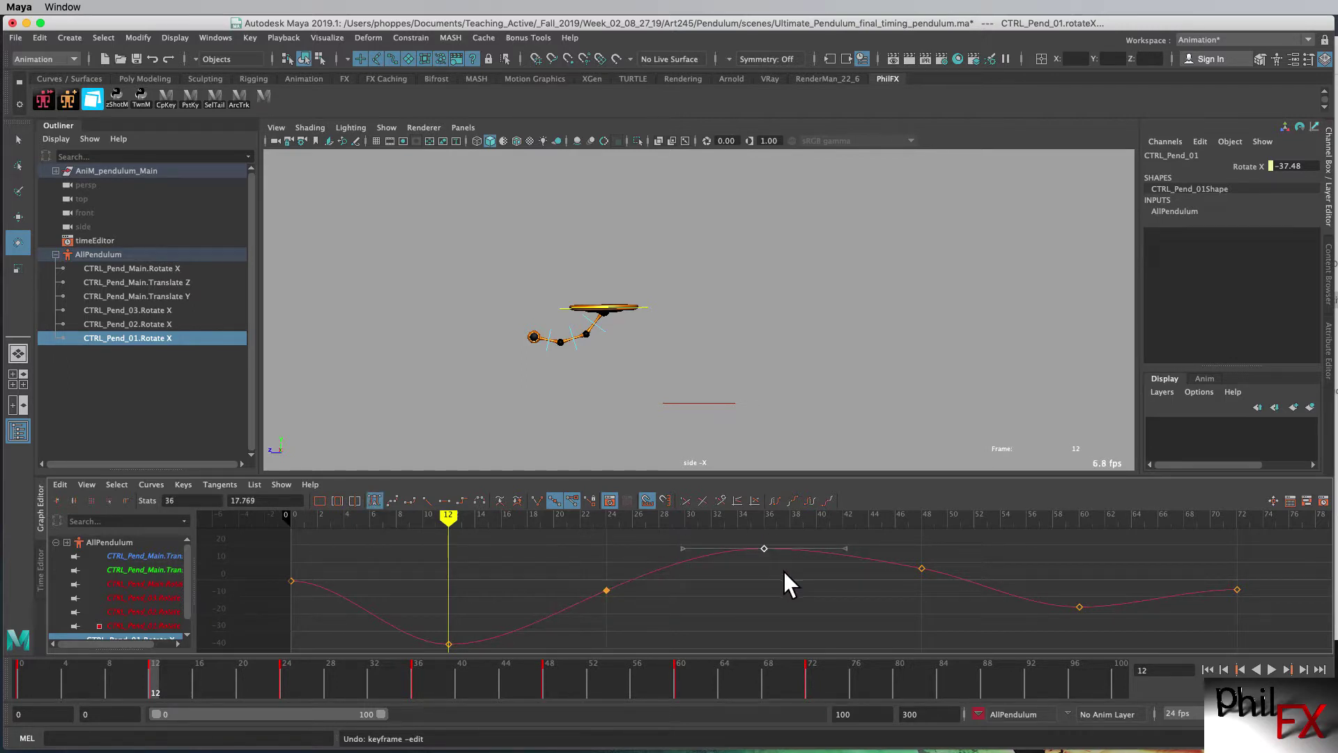
pyautogui.hotkey('alt', 'v')
pyautogui.moveTo(507, 525); pyautogui.dragTo(765, 548)
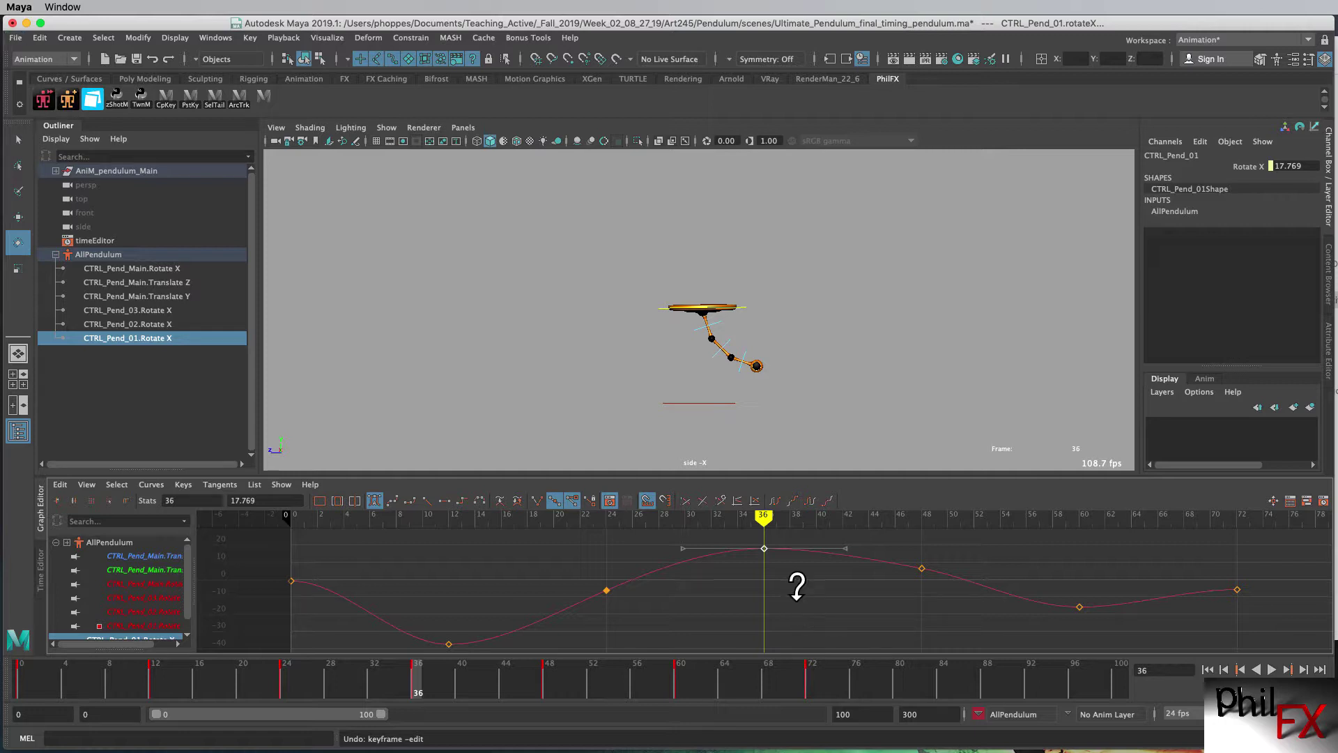
pyautogui.keyDown('alt'); pyautogui.keyDown('shift'); pyautogui.moveTo(796, 598); pyautogui.dragTo(799, 603, button='middle'); pyautogui.keyUp('shift'); pyautogui.keyUp('alt')
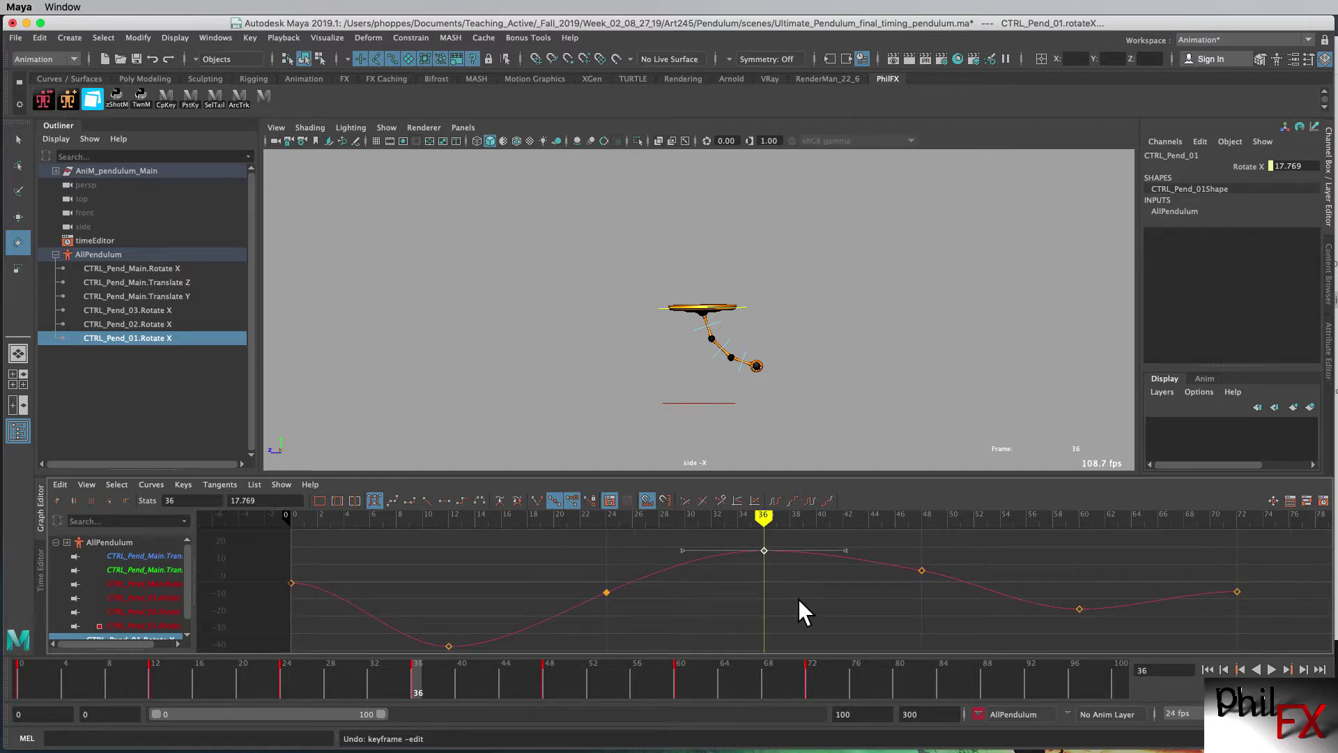
pyautogui.keyDown('alt'); pyautogui.keyDown('shift'); pyautogui.moveTo(797, 599); pyautogui.dragTo(801, 616, button='right'); pyautogui.keyUp('shift'); pyautogui.keyUp('alt')
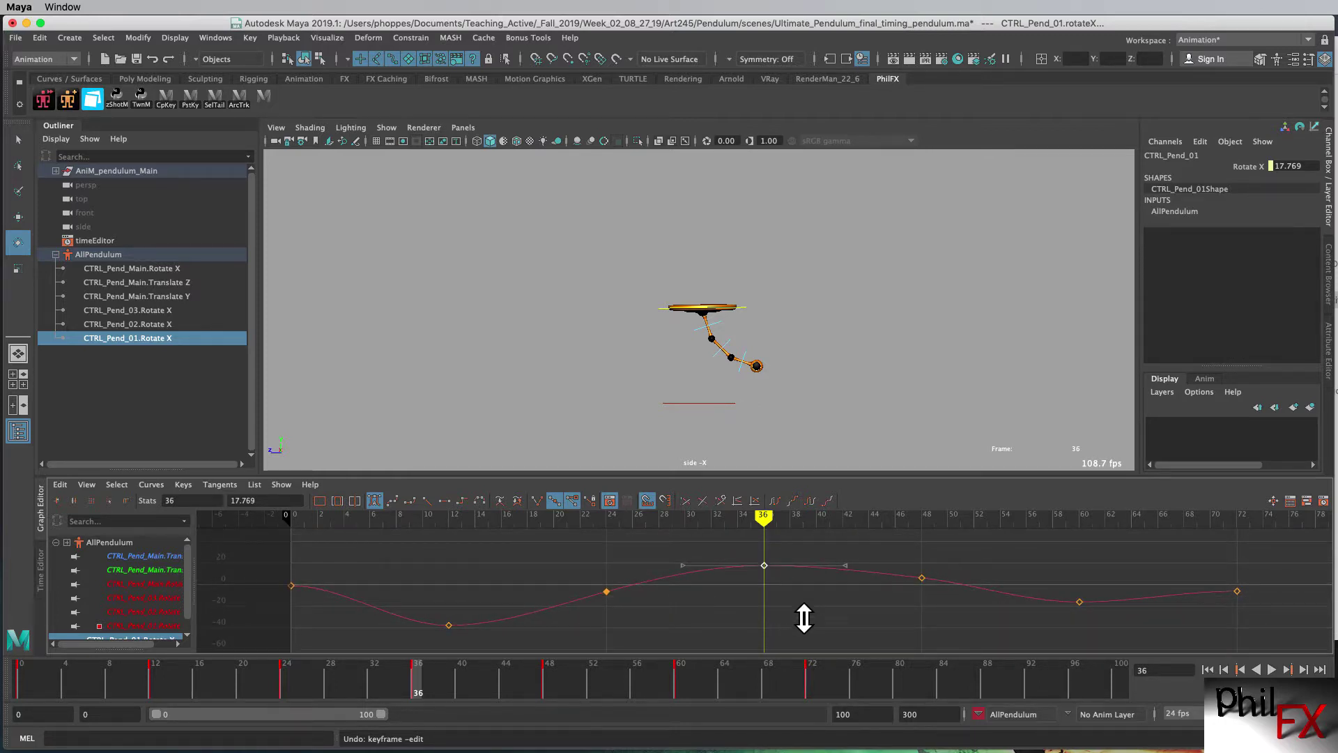
pyautogui.moveTo(763, 565); pyautogui.dragTo(763, 556, button='middle')
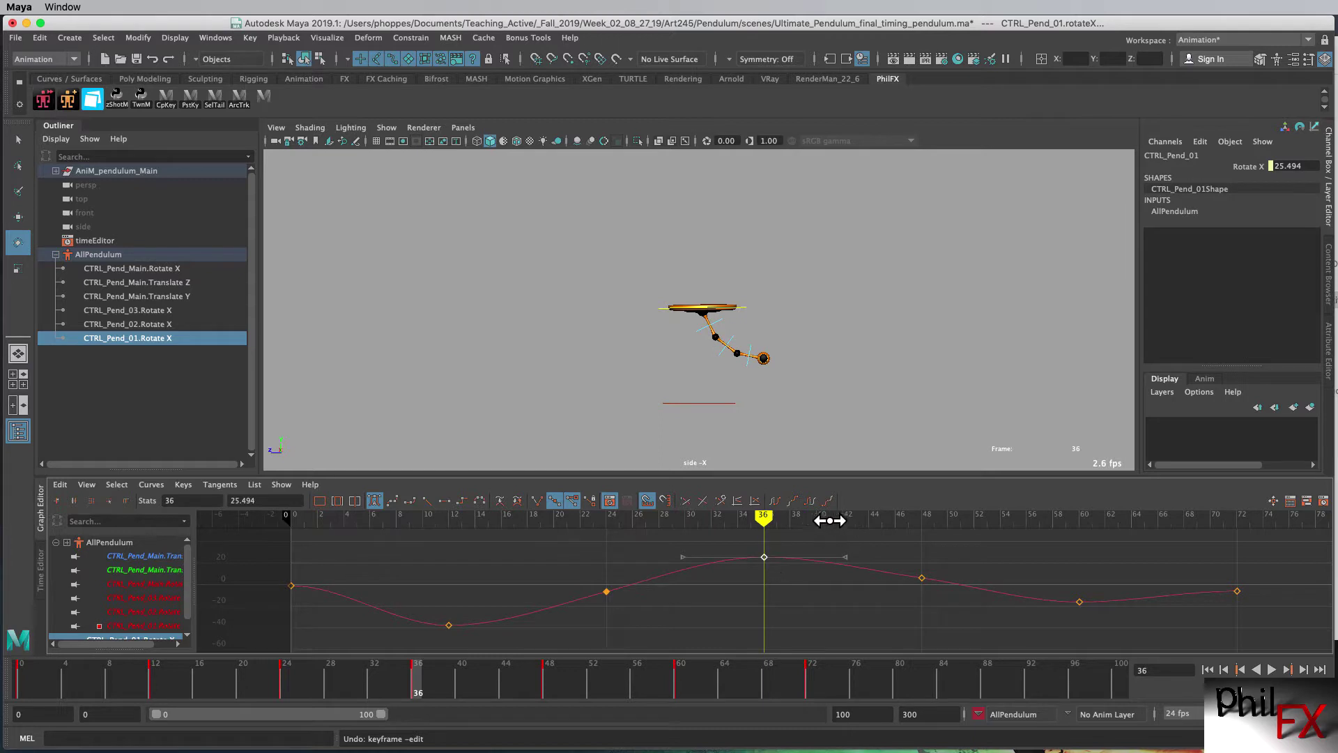
# Scrub to frame 48, adjust the tangent of the CTRL_Pend_01 Rotate X key there, and select the frame 60 key
pyautogui.hotkey('alt', 'v')
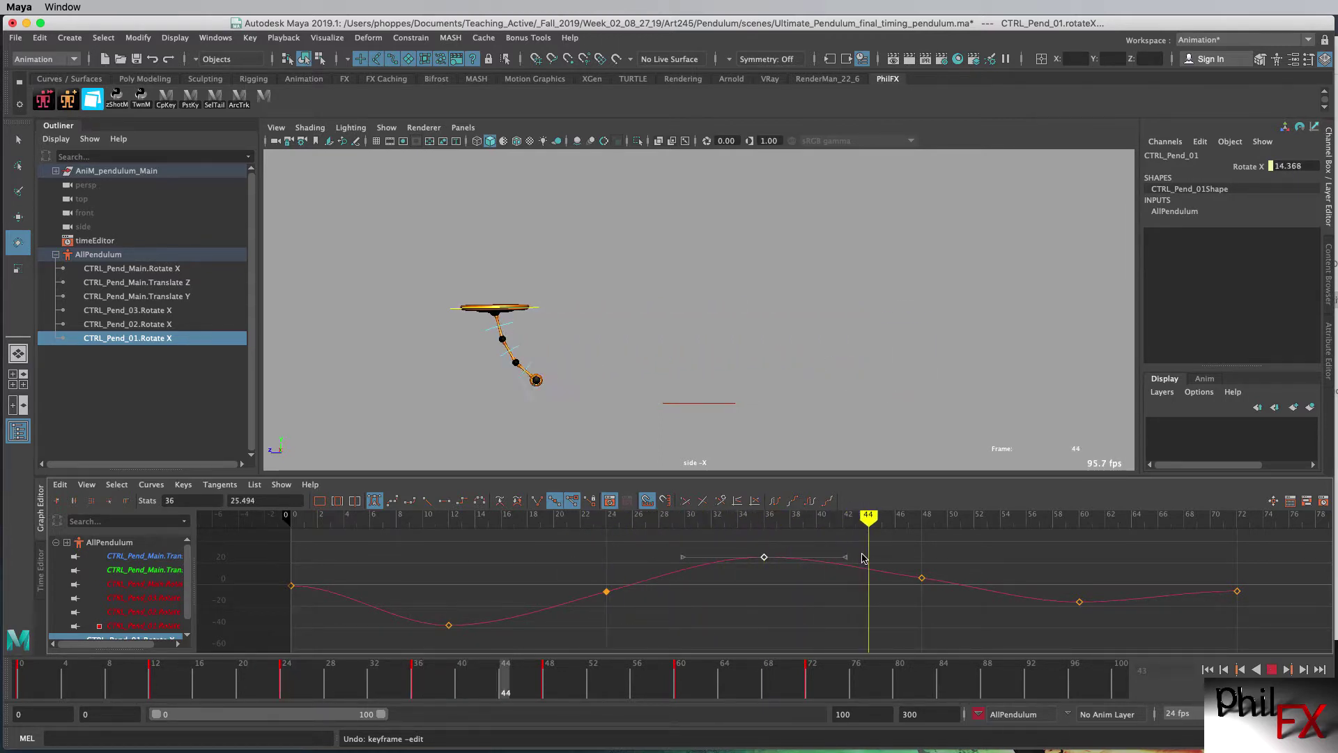
pyautogui.hotkey('alt', 'v')
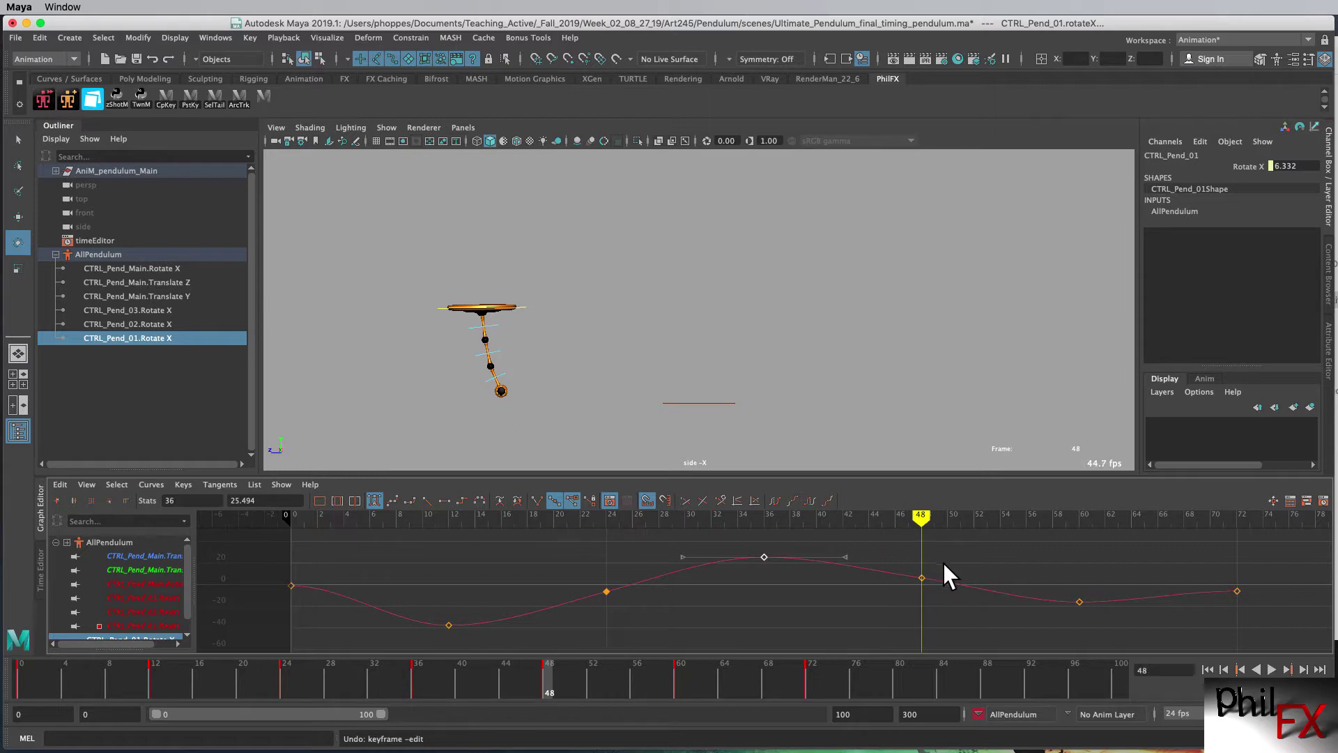
pyautogui.moveTo(944, 564); pyautogui.dragTo(1098, 609)
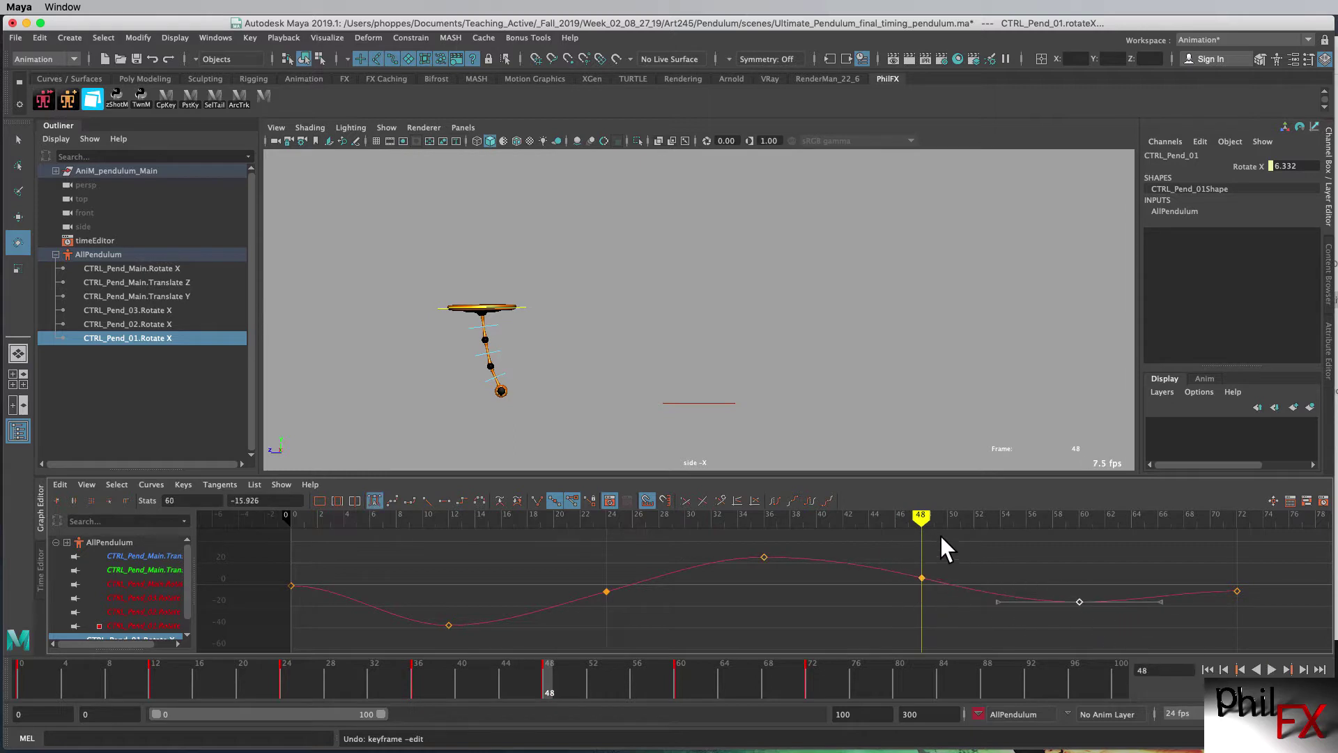
# Raise the final CTRL_Pend_01 Rotate X key at frame 72 to about 7, tilt its tangent slightly upward, and scrub back to frame 0
pyautogui.hotkey('alt', 'v')
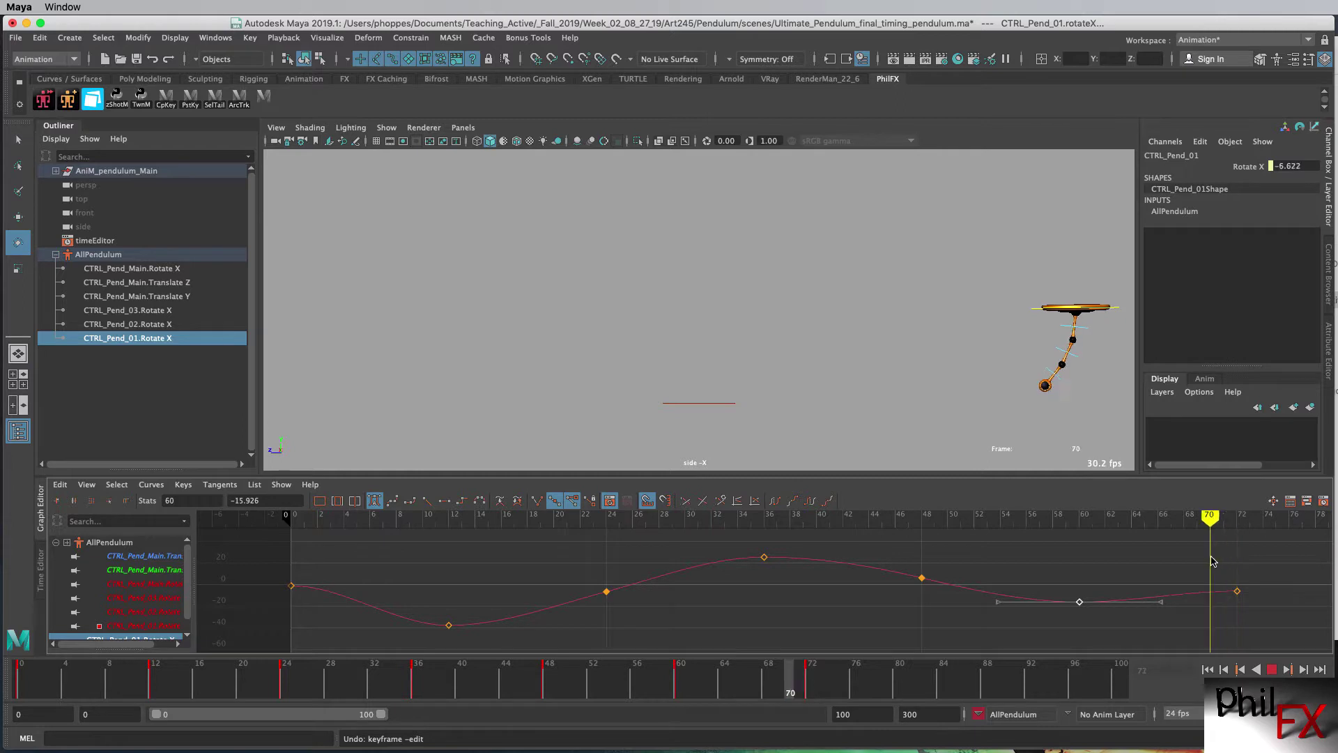
pyautogui.press('Escape')
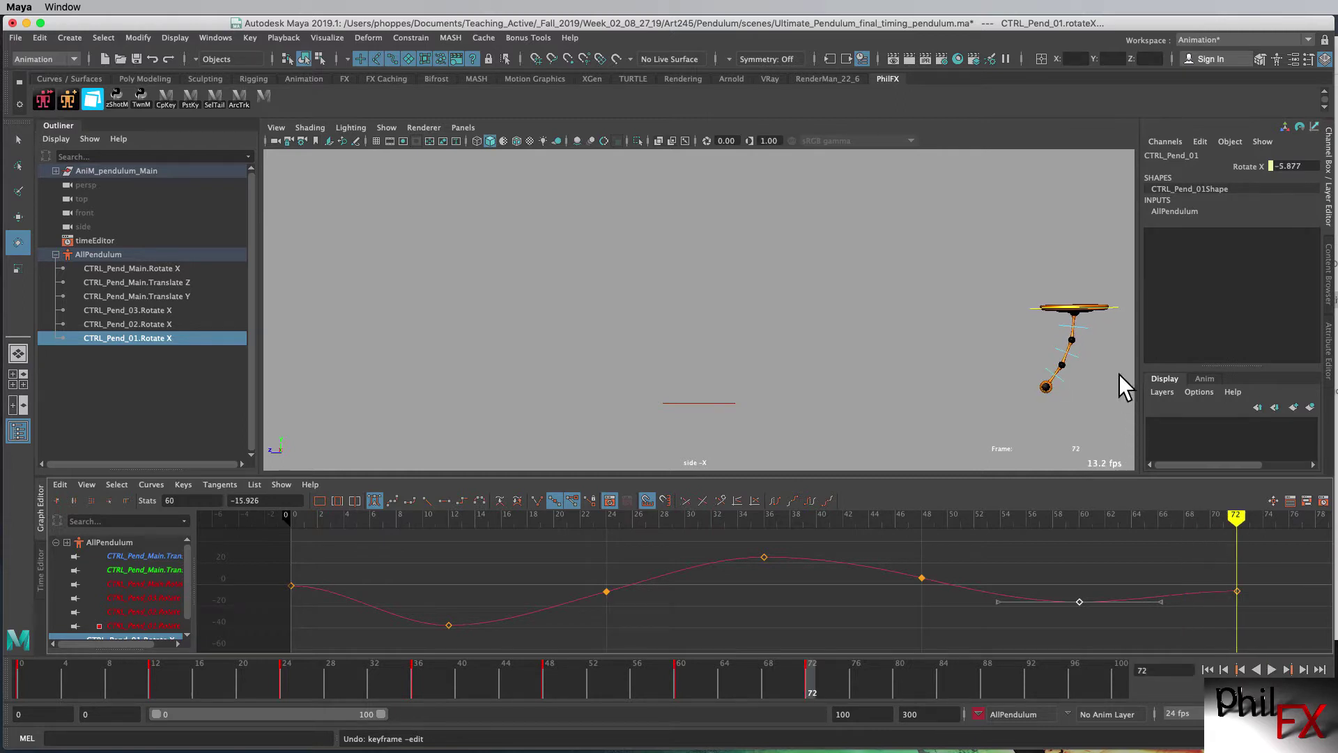
pyautogui.click(1236, 591)
pyautogui.moveTo(1234, 589); pyautogui.dragTo(1239, 577, button='middle')
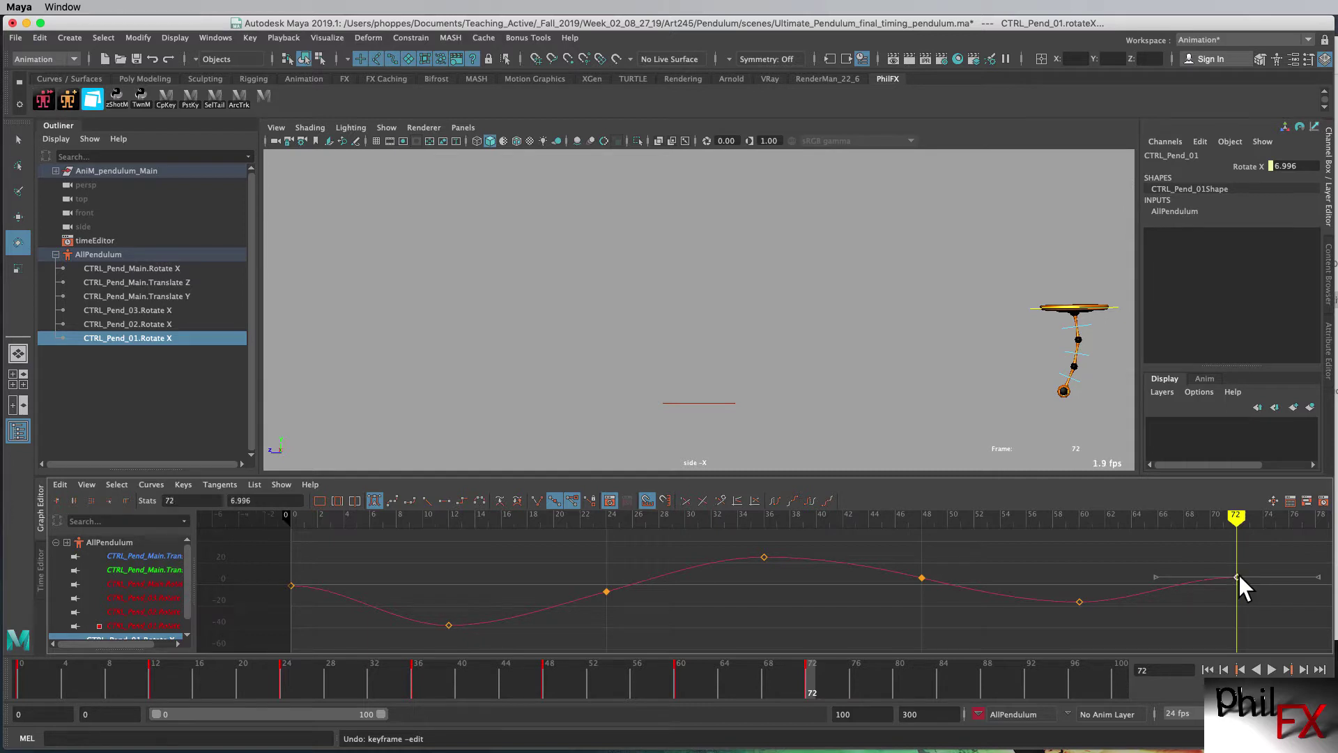
pyautogui.click(1155, 577)
pyautogui.hotkey('alt', 'v')
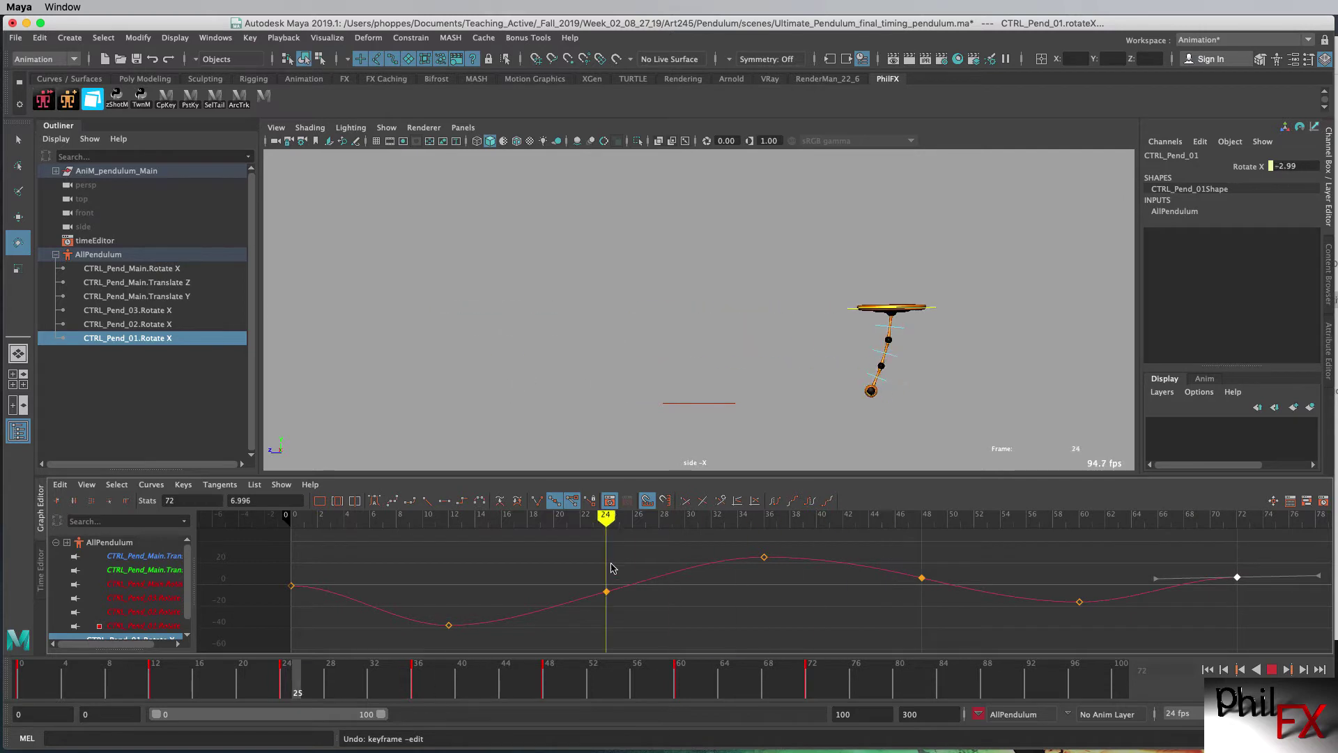
pyautogui.hotkey('alt', 'v')
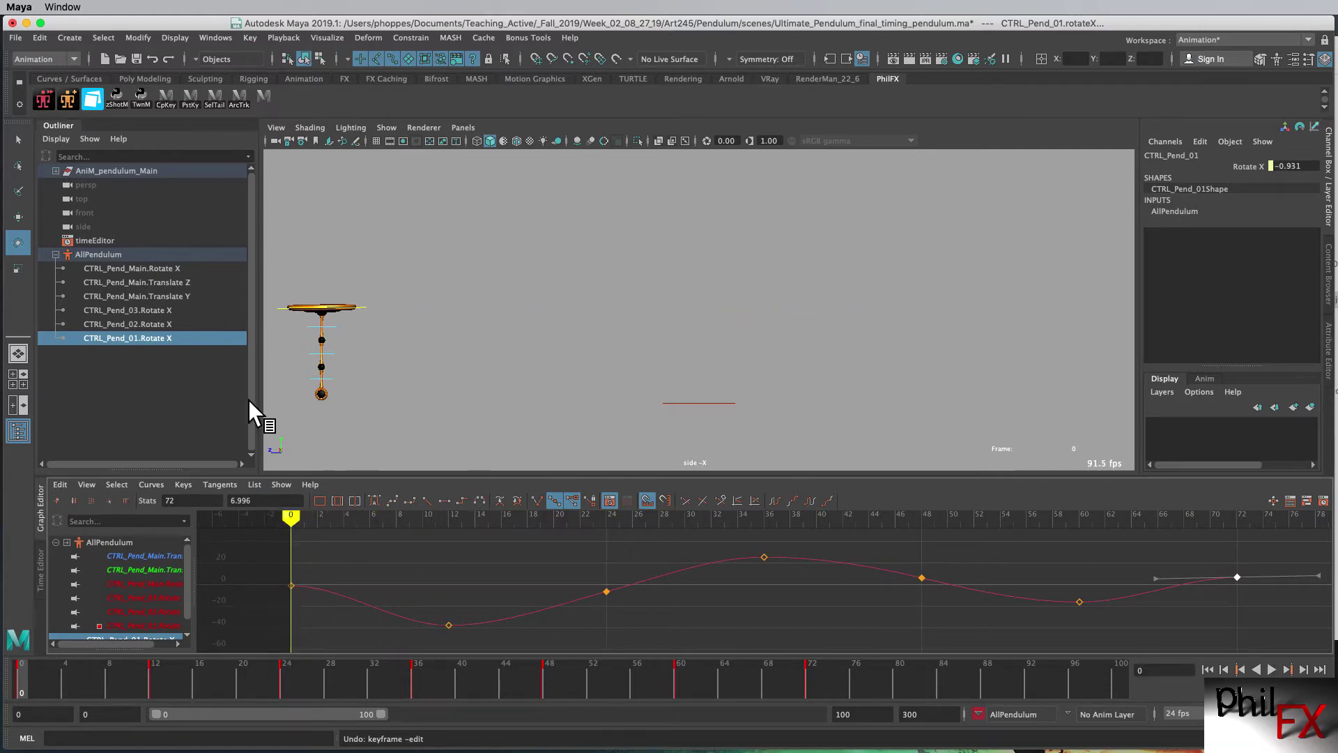
# Scrub through the swing with the CTRL_Pend_02 Rotate X curve shown, and compare it with the CTRL_Pend_03 and CTRL_Pend_01 curves
pyautogui.click(140, 323)
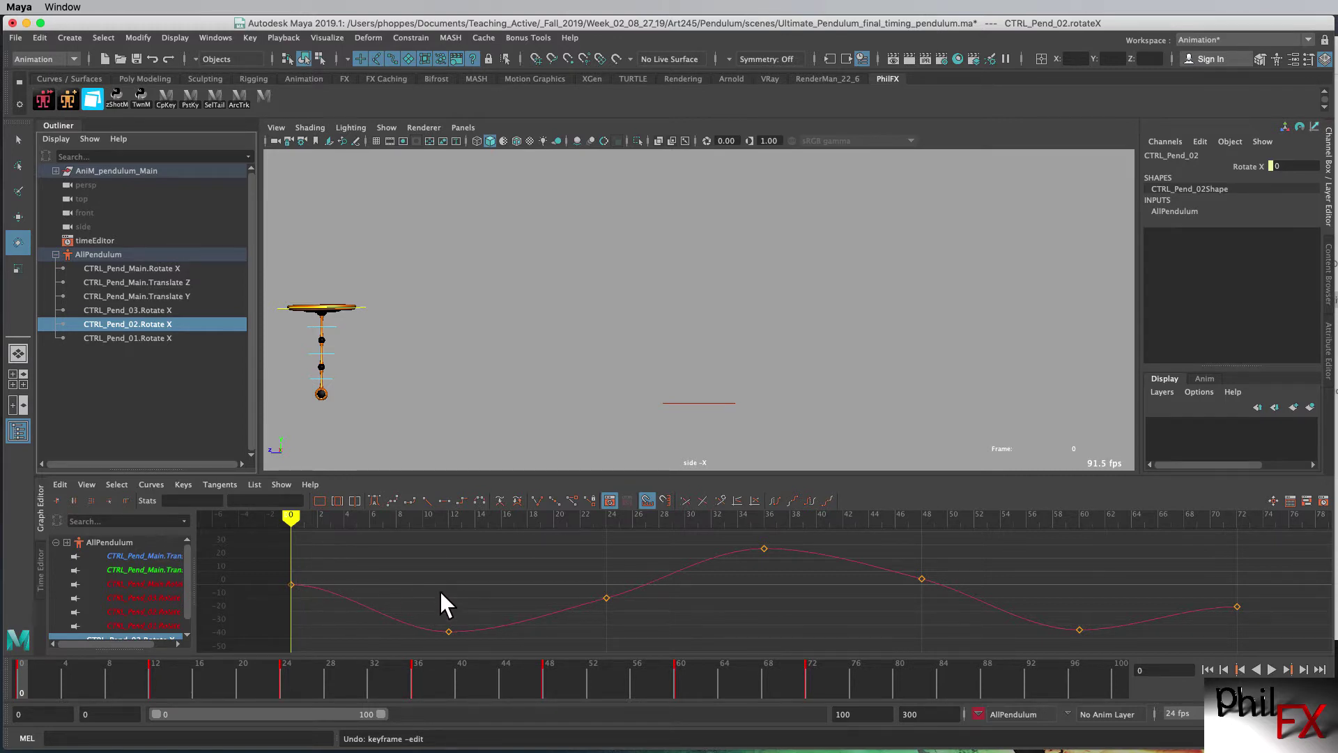
pyautogui.hotkey('alt', 'v')
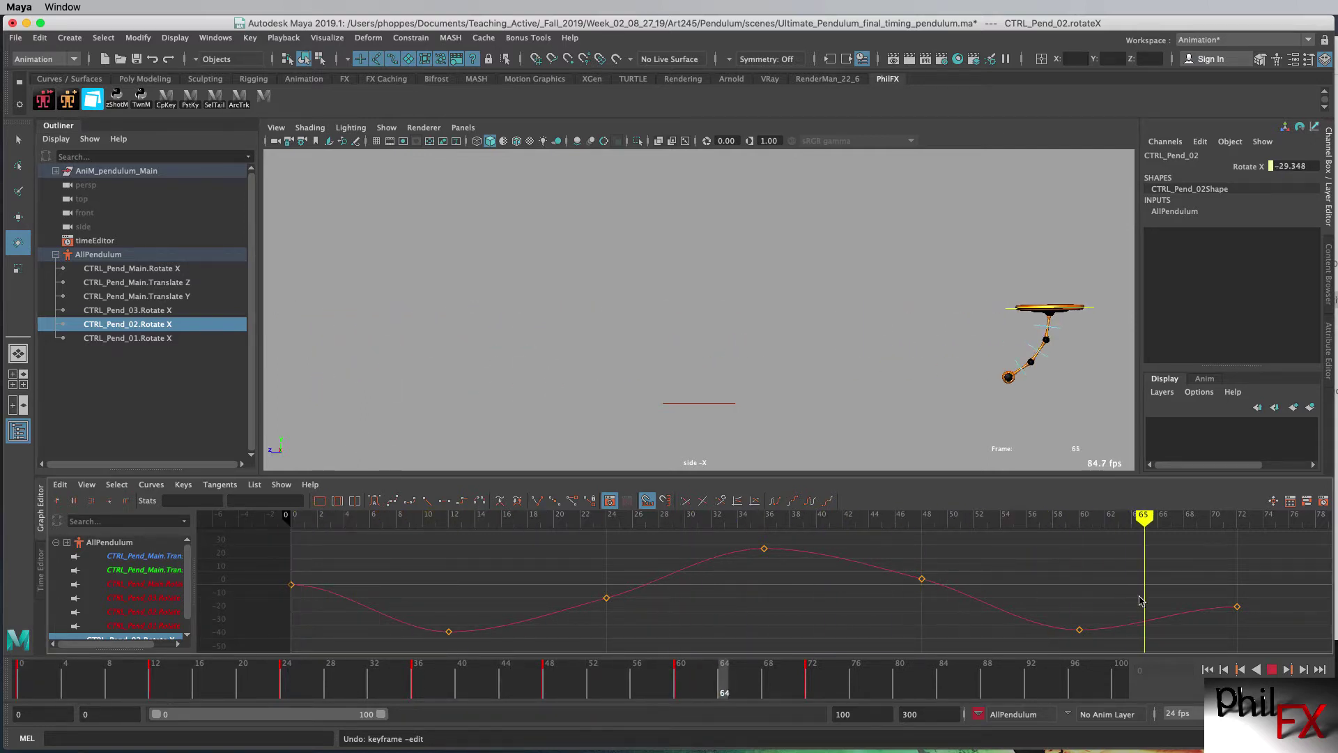
pyautogui.moveTo(1236, 611); pyautogui.dragTo(290, 612)
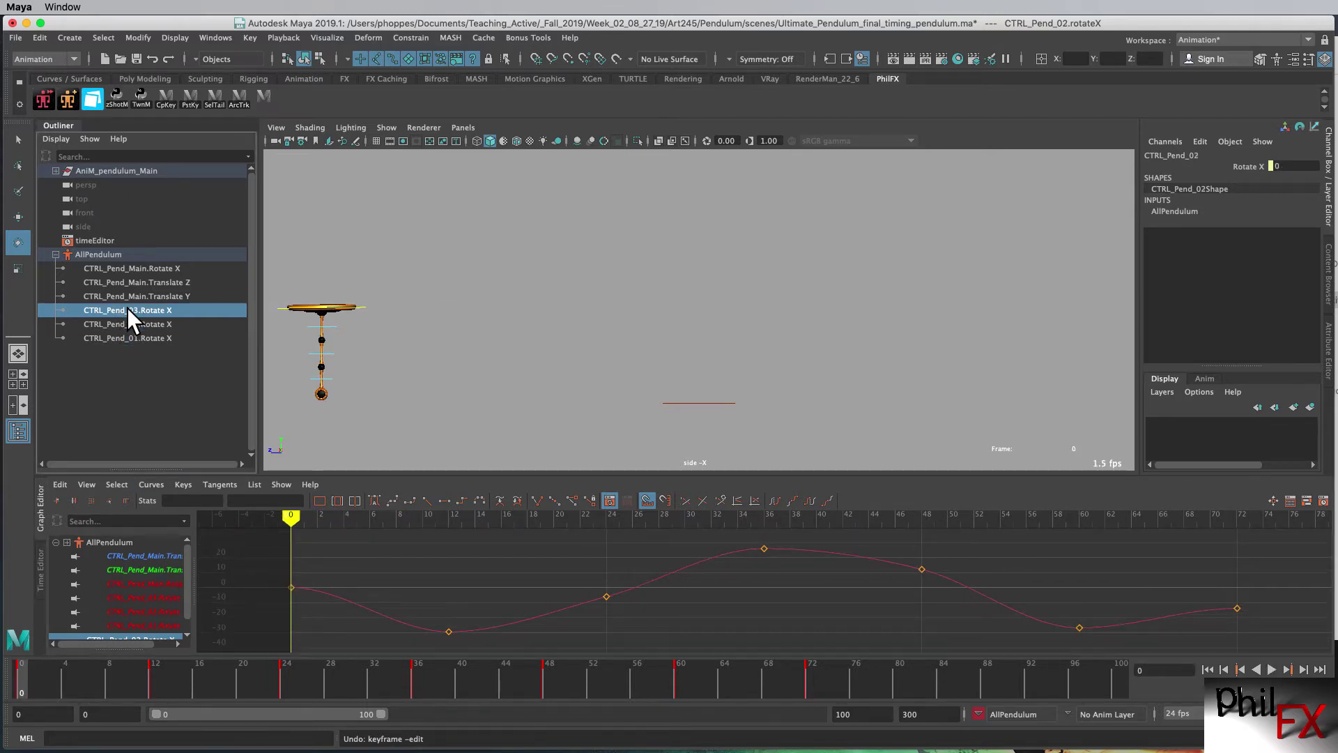
pyautogui.click(132, 339)
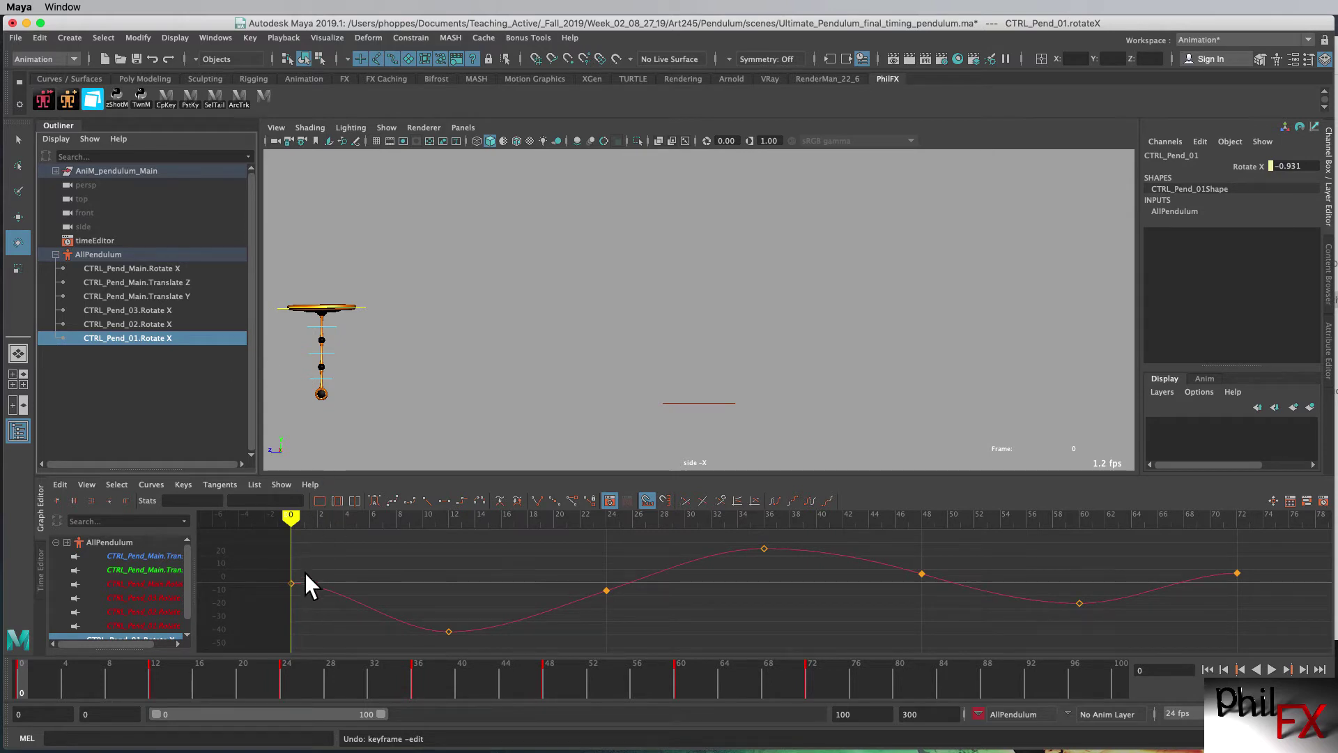